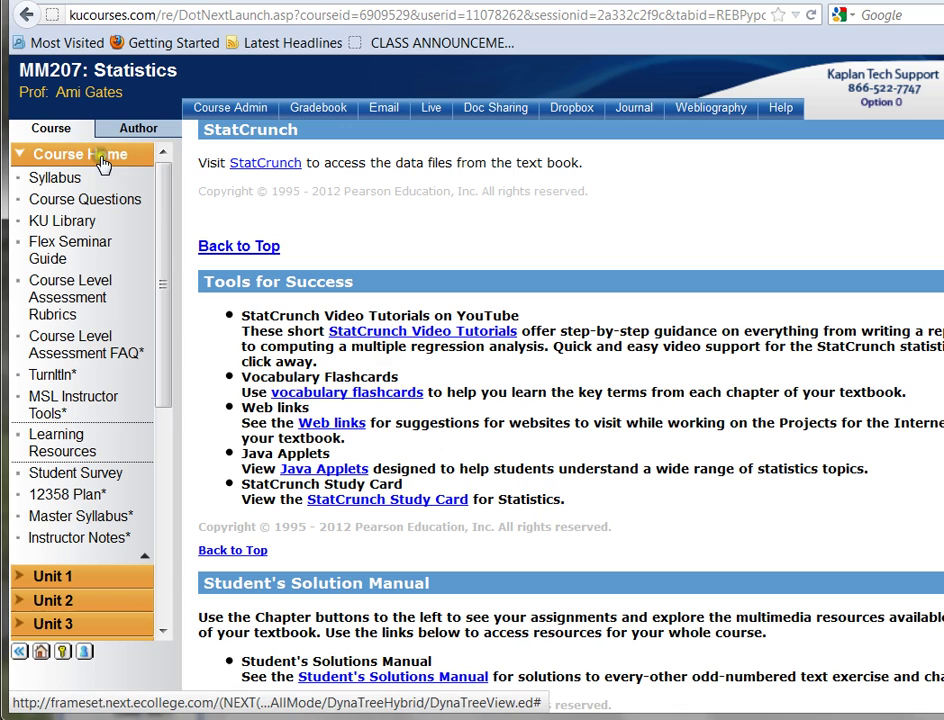
left_click(57, 152)
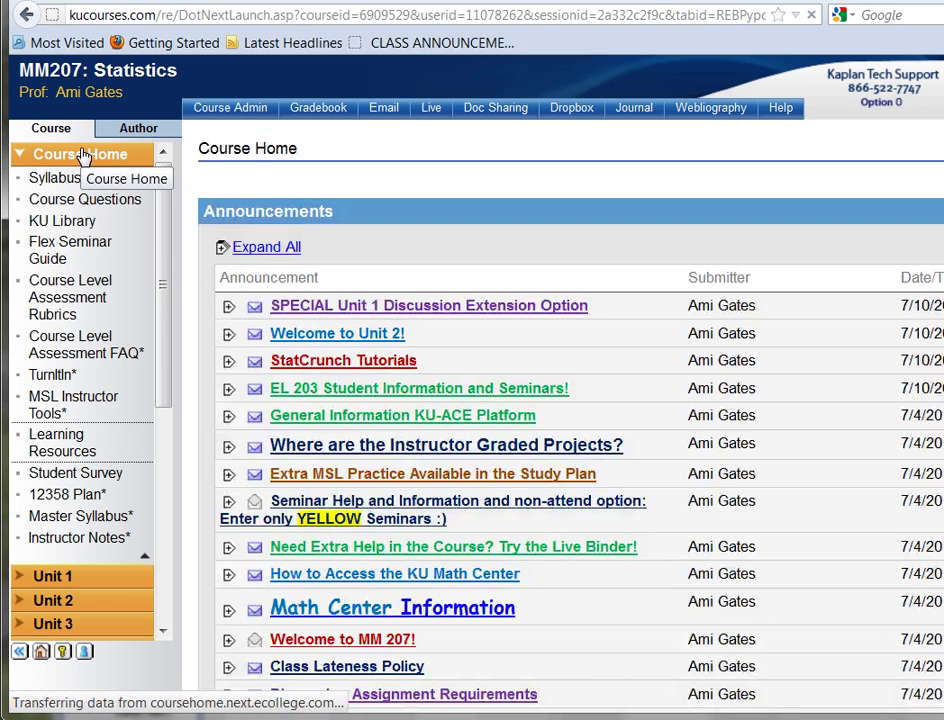
left_click(48, 438)
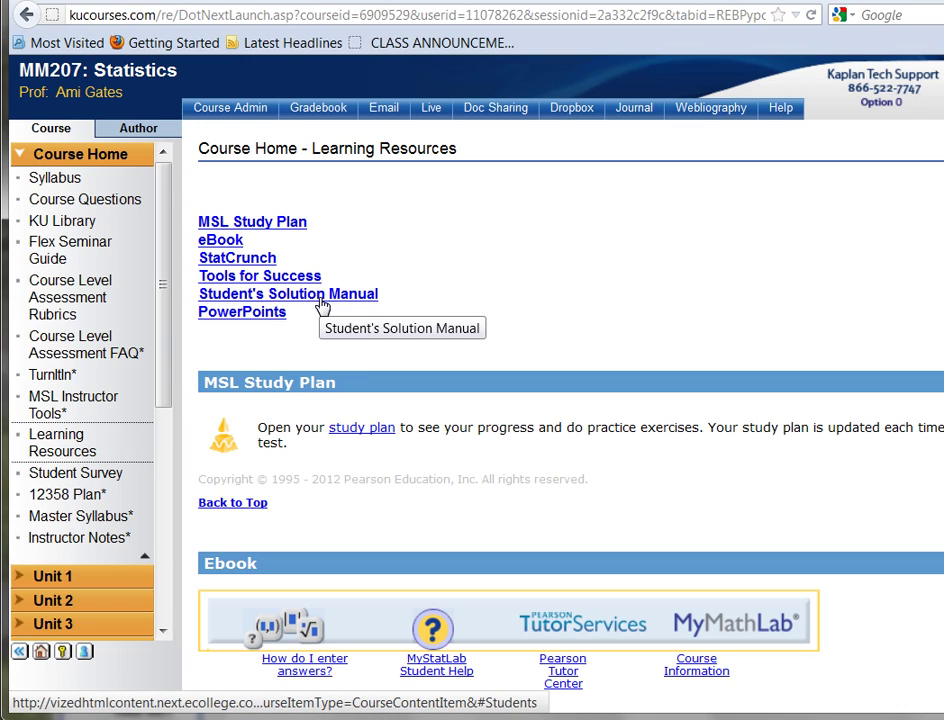
Step: Launch StatCrunch from the course page's 'Visit StatCrunch to access the data files' link
left_click(238, 260)
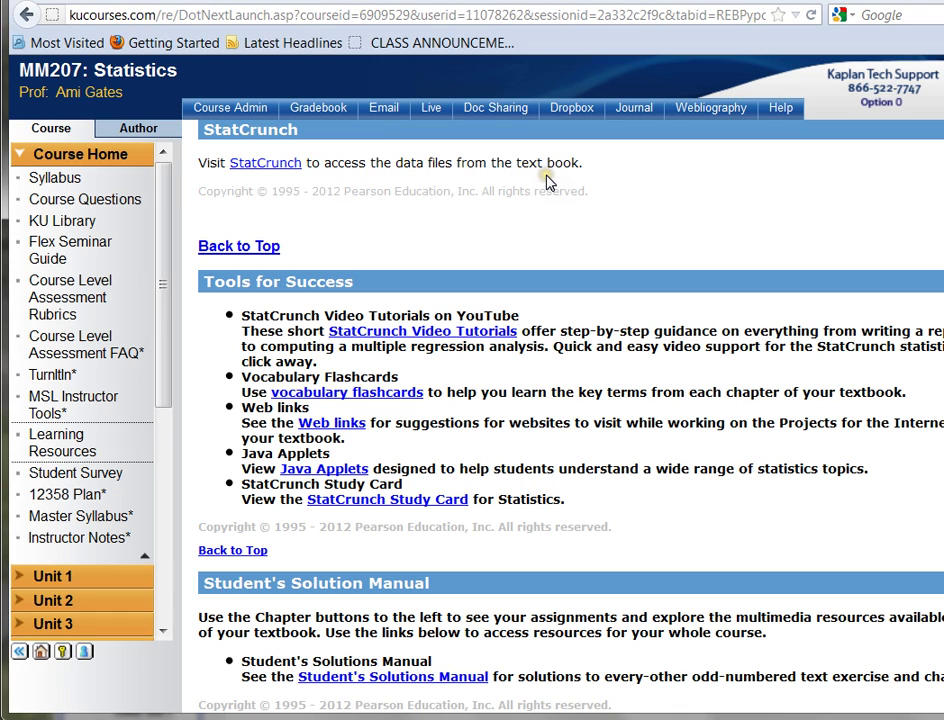
left_click(264, 168)
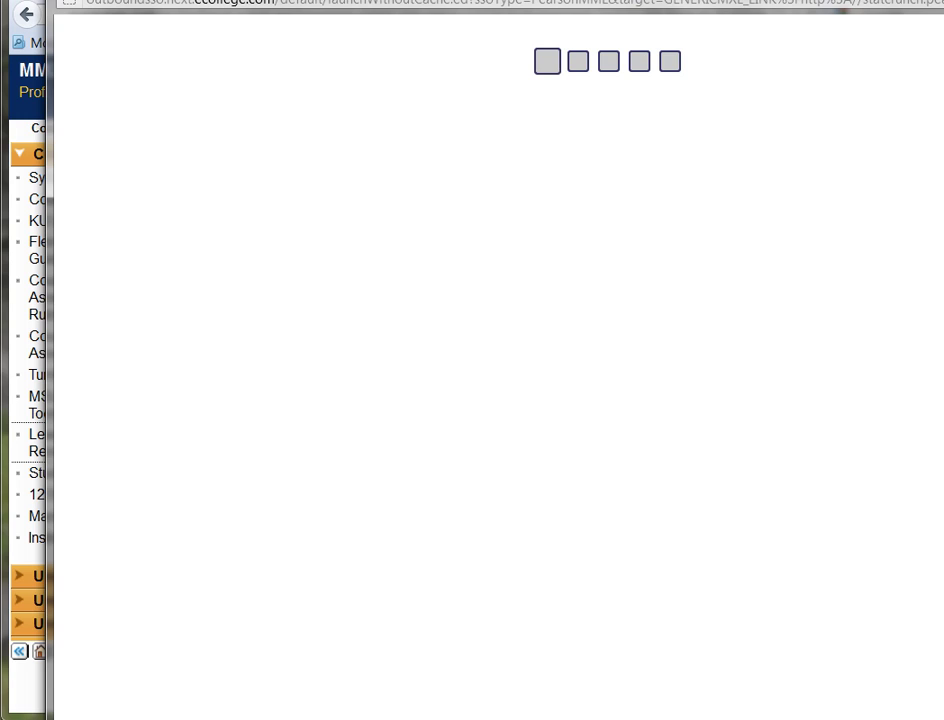
Step: Close the stalled StatCrunch popup and relaunch StatCrunch from the course page
mouse_move(632, 0)
left_mouse_down()
mouse_move(632, 17)
mouse_move(628, 0)
mouse_move(636, 2)
left_mouse_up()
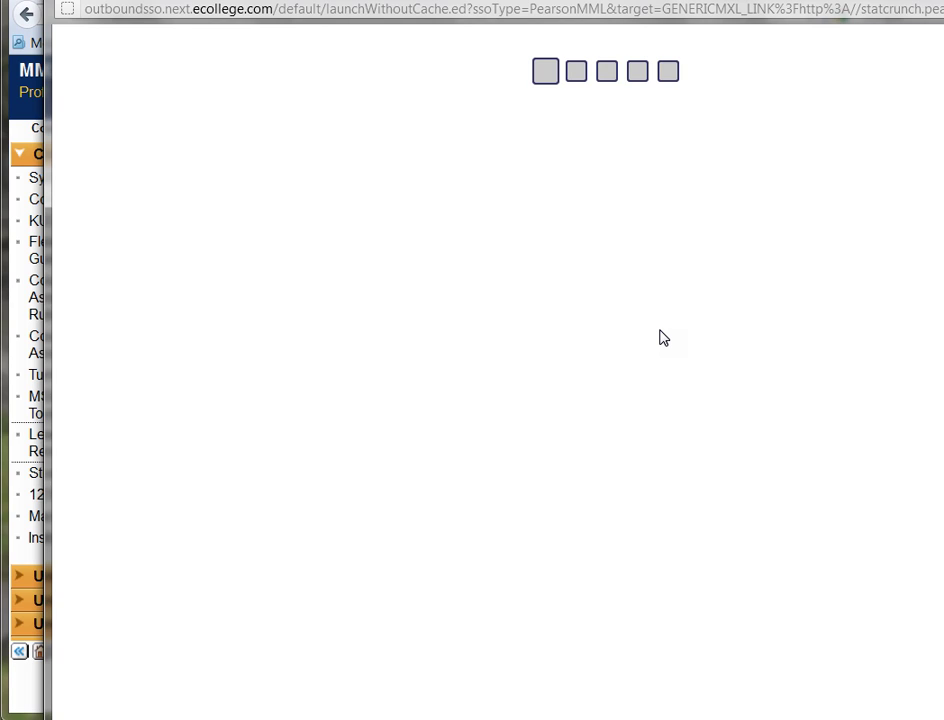
left_click(543, 92)
left_click(813, 78)
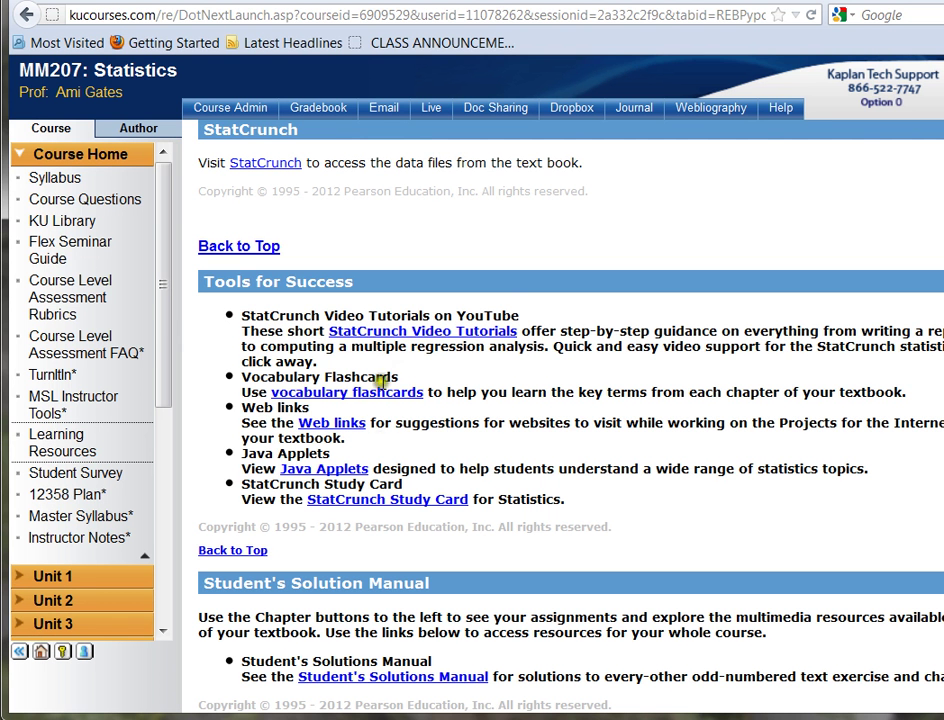
left_click(257, 165)
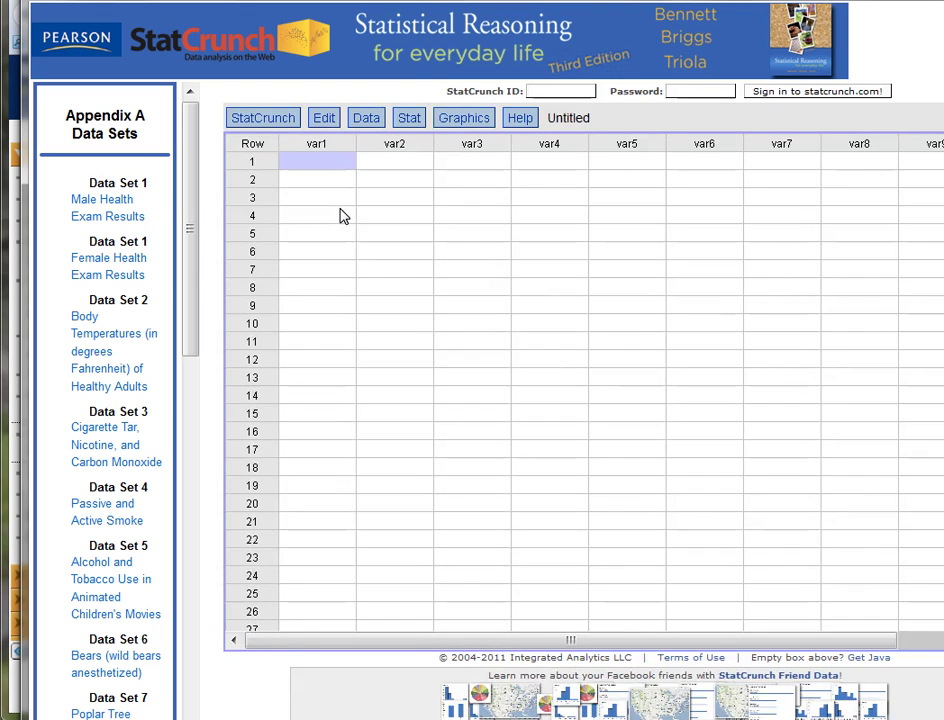
left_click(159, 131)
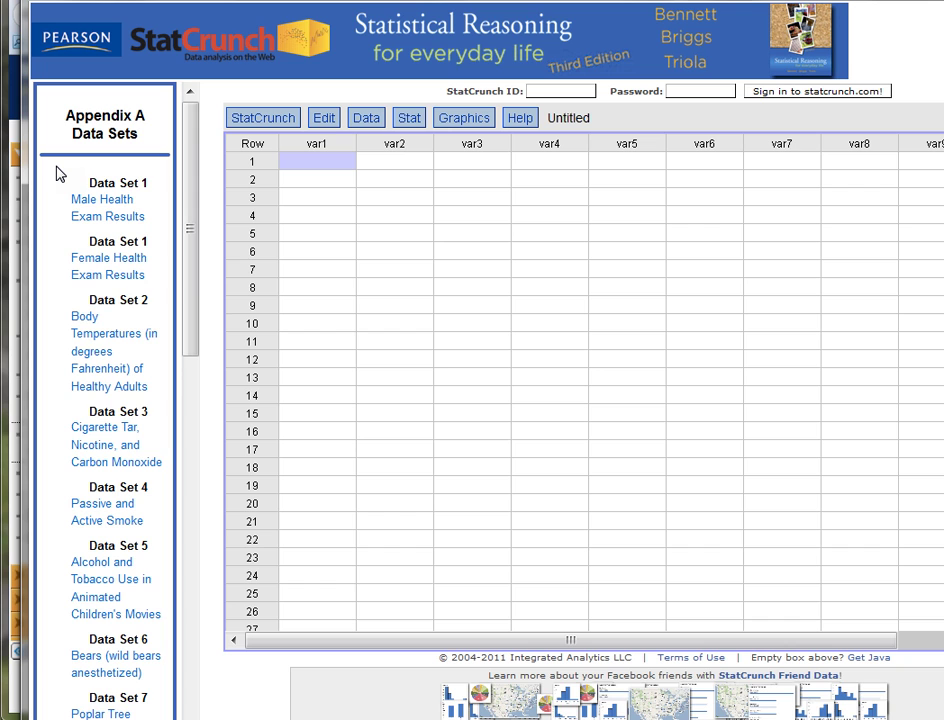
mouse_move(194, 129)
left_mouse_down()
mouse_move(181, 515)
mouse_move(199, 113)
left_mouse_up()
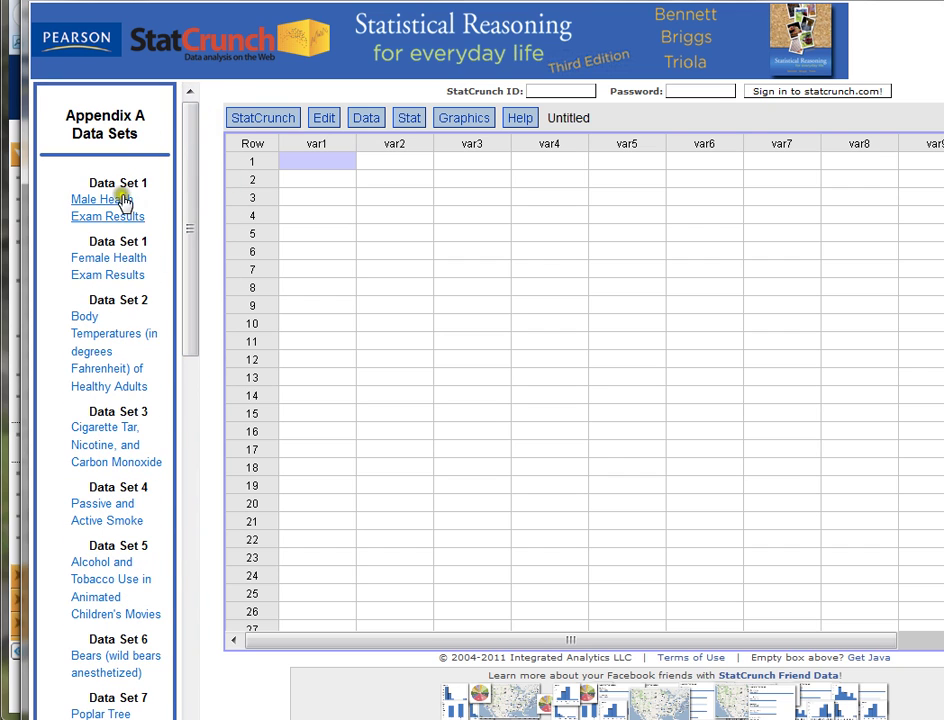
left_click(114, 357)
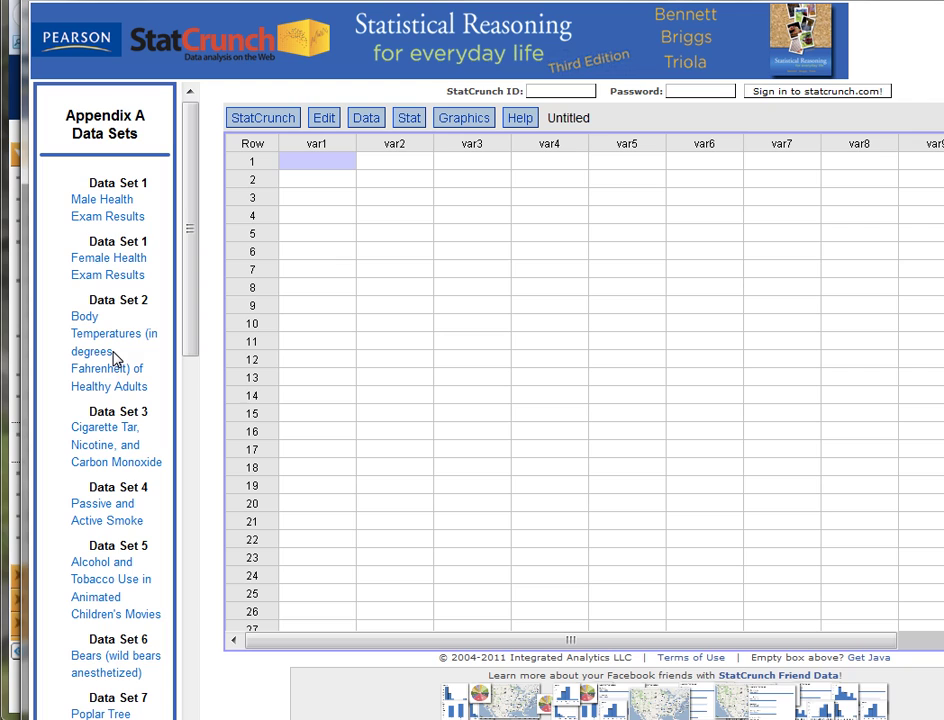
left_click(101, 208)
Step: Load Data Set 1 'Male Health Exam Results' (MHEALTH.txt) and select MALE values 2129 and 1391
left_click(94, 204)
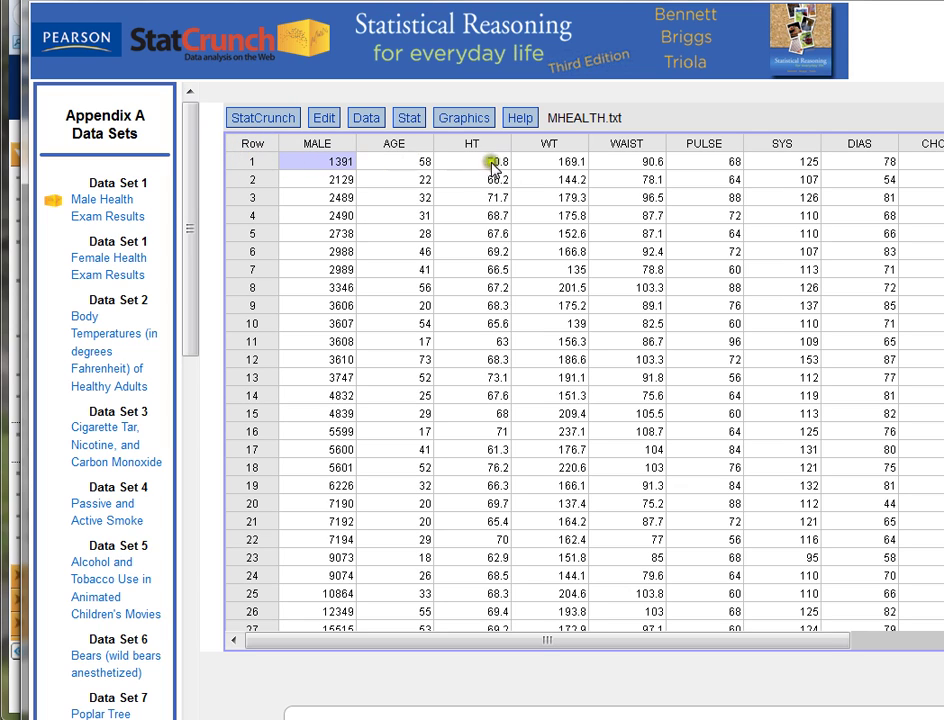
left_click(328, 166)
mouse_move(351, 176)
left_mouse_down()
mouse_move(424, 164)
mouse_move(784, 155)
mouse_move(883, 166)
left_mouse_up()
left_click(305, 180)
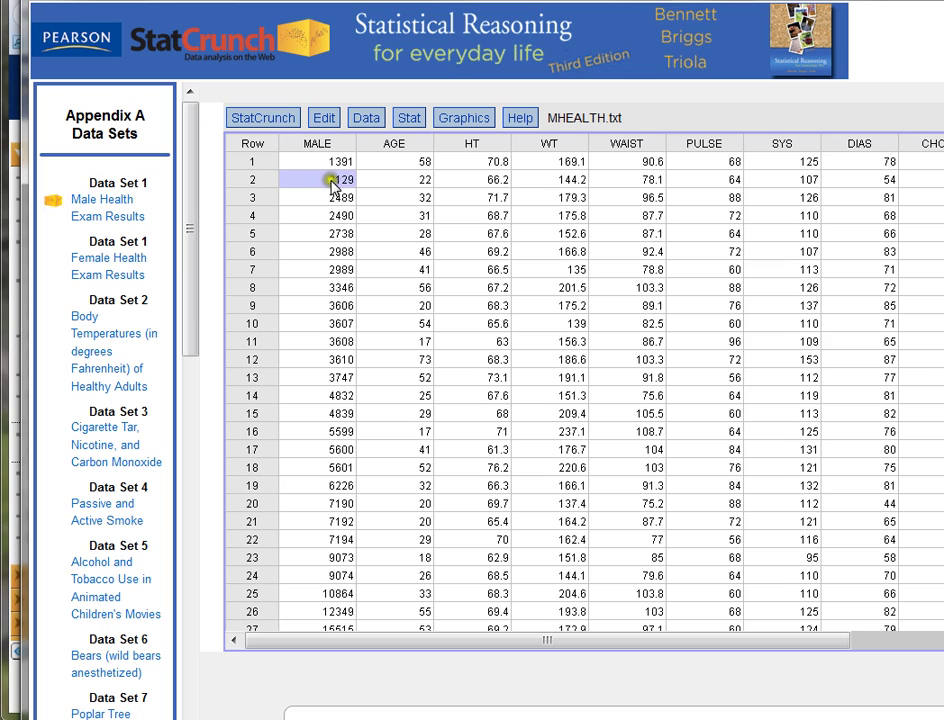
mouse_move(352, 193)
left_mouse_down()
mouse_move(407, 181)
mouse_move(540, 179)
mouse_move(340, 156)
mouse_move(365, 190)
mouse_move(316, 190)
mouse_move(313, 149)
left_mouse_up()
left_click(305, 162)
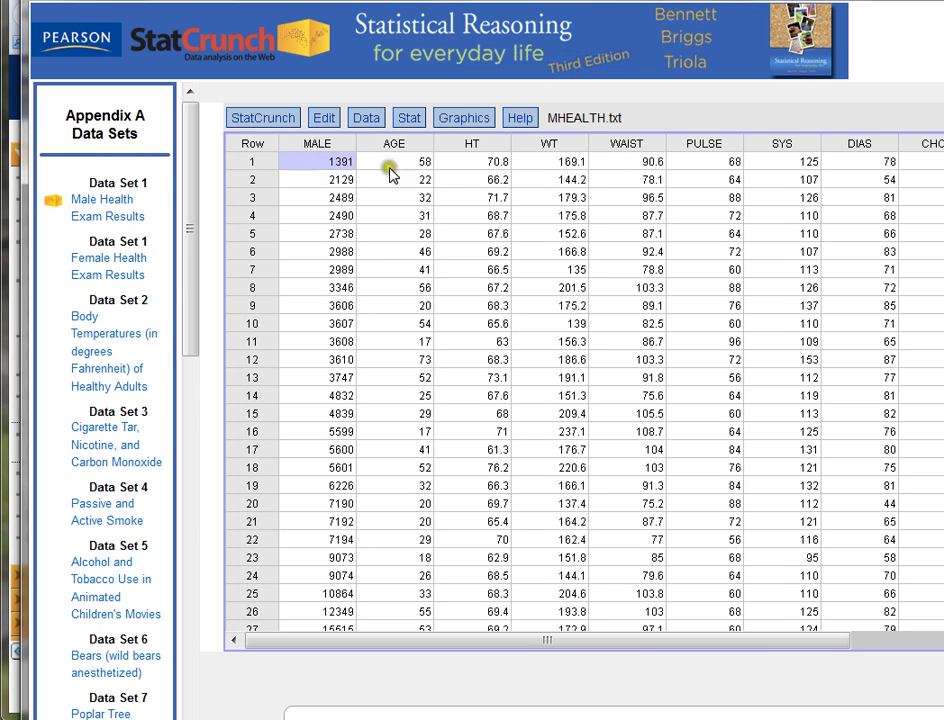
left_click(305, 180)
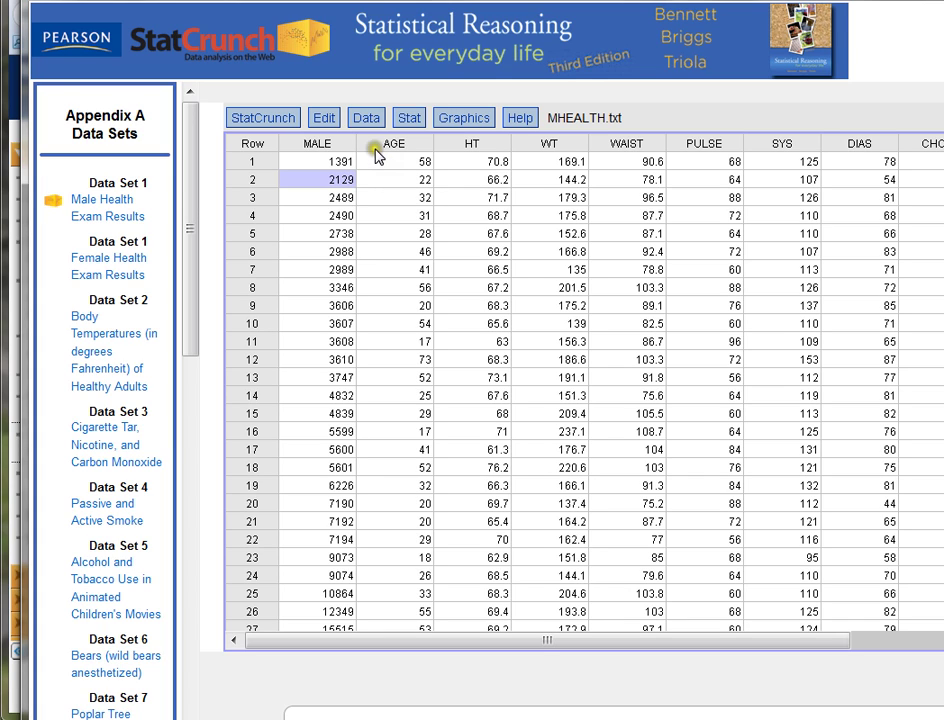
left_click(368, 124)
left_click(370, 144)
left_click(376, 155)
Step: Start column summary statistics from Stat > Summary Stats > Columns
left_click(408, 118)
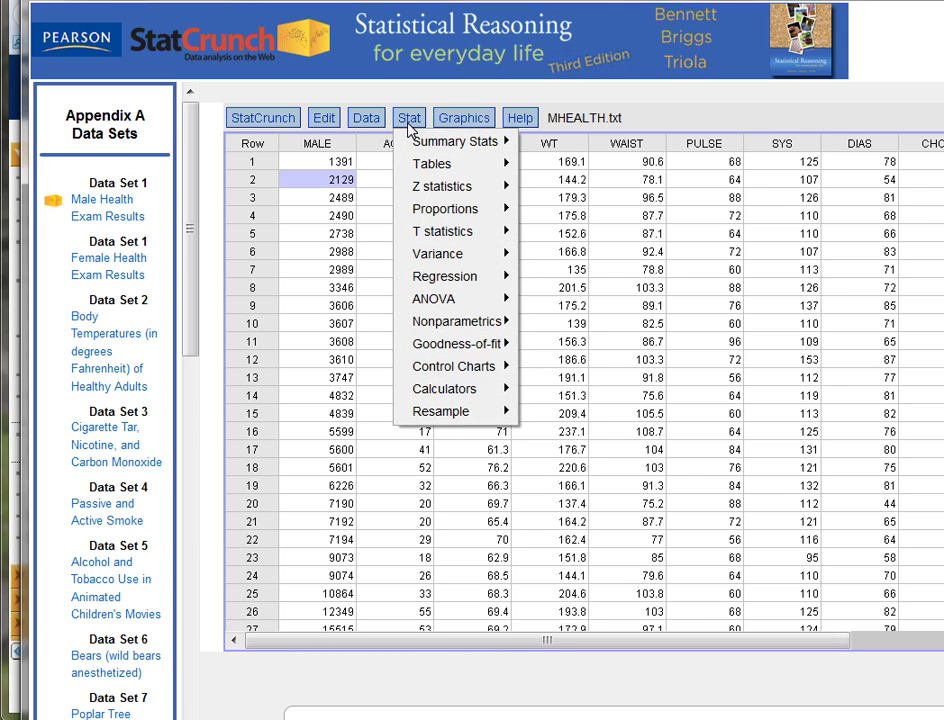
mouse_move(405, 145)
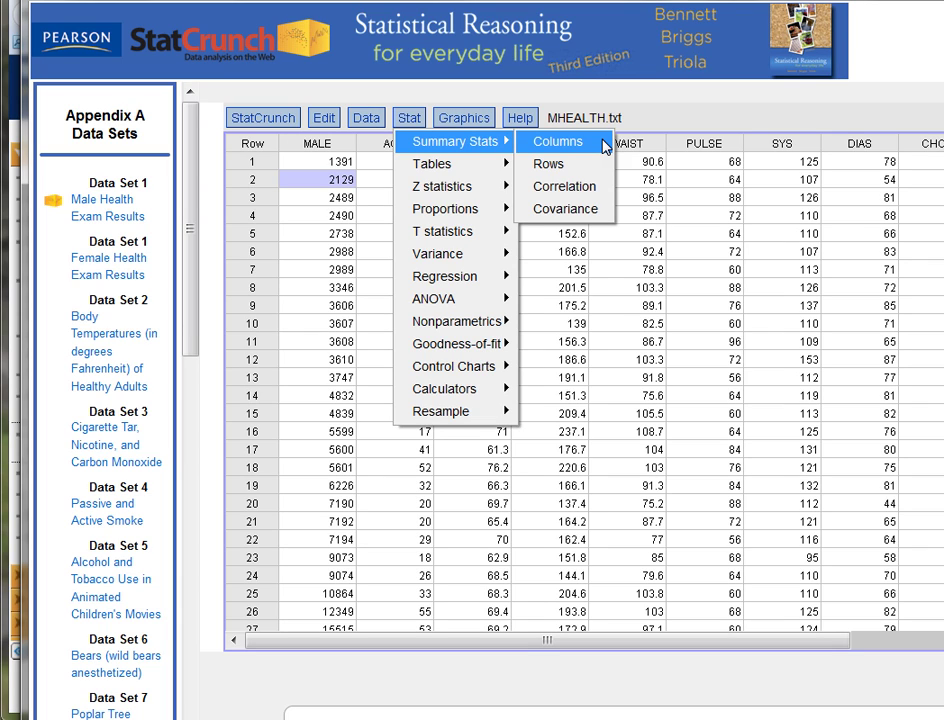
left_click(549, 145)
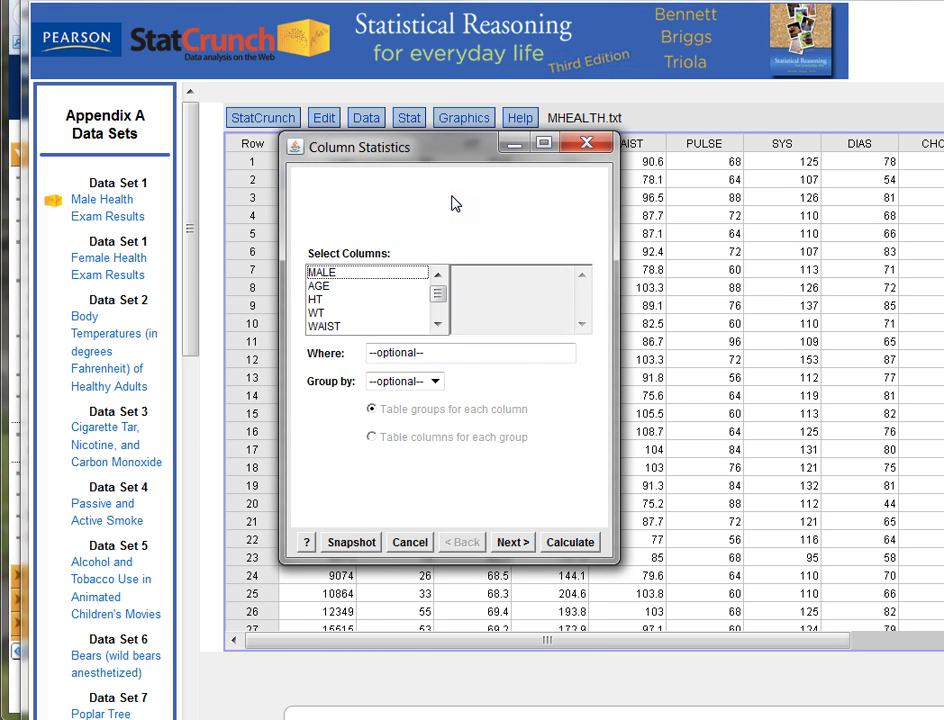
Step: Select AGE, HT, WT, PULSE, CHOL and BMI, then continue to the statistics choices
left_click(318, 287)
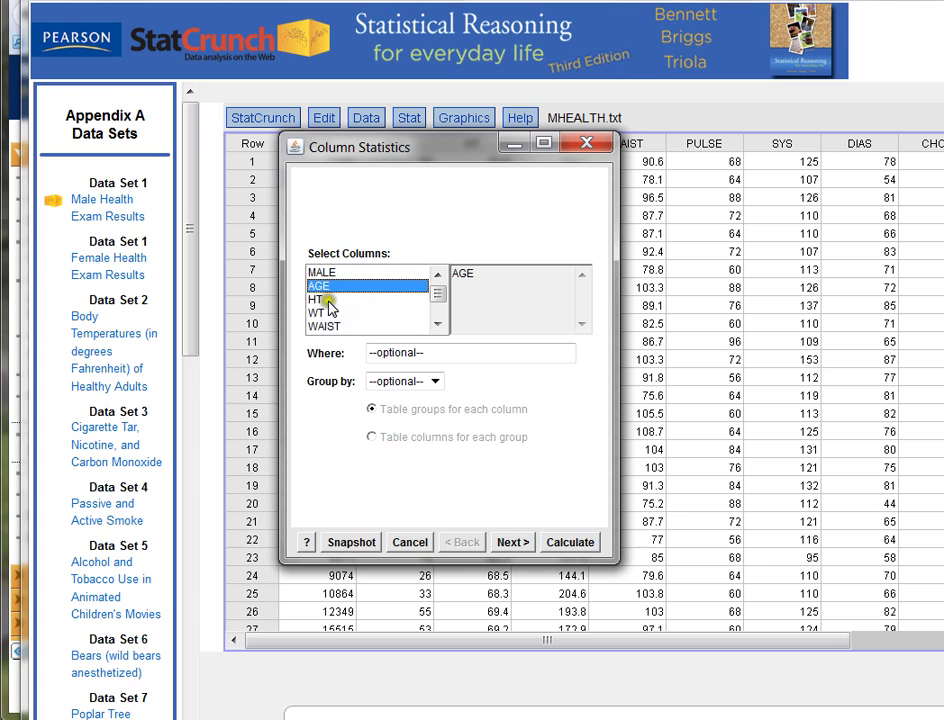
left_click(328, 301, "ctrl")
left_click(318, 313, "ctrl")
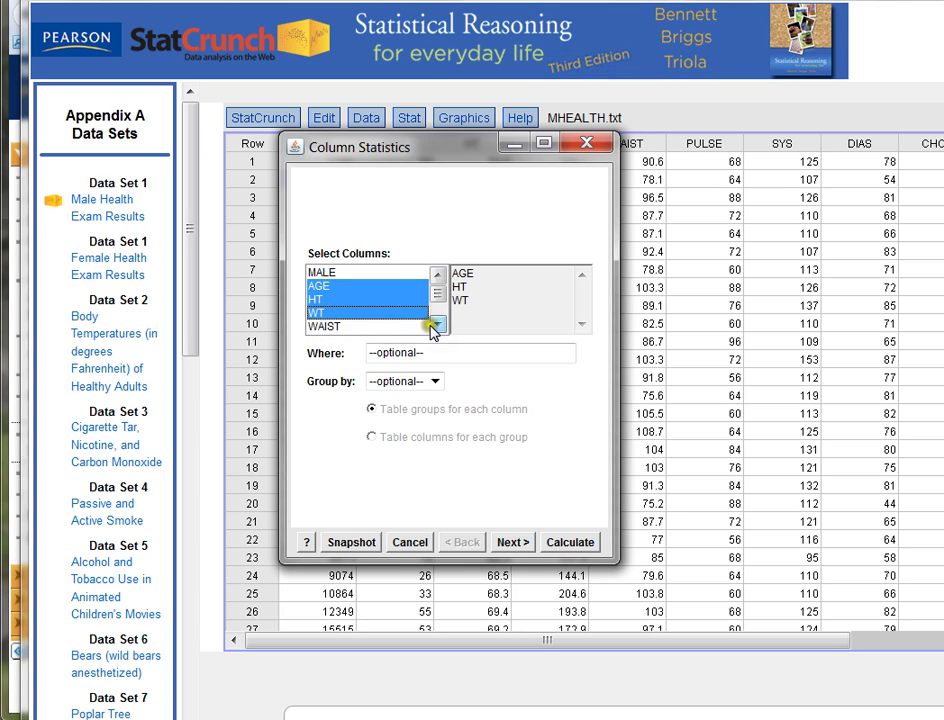
left_click(436, 326)
left_click(436, 326)
left_click(436, 326)
left_click(330, 299, "ctrl")
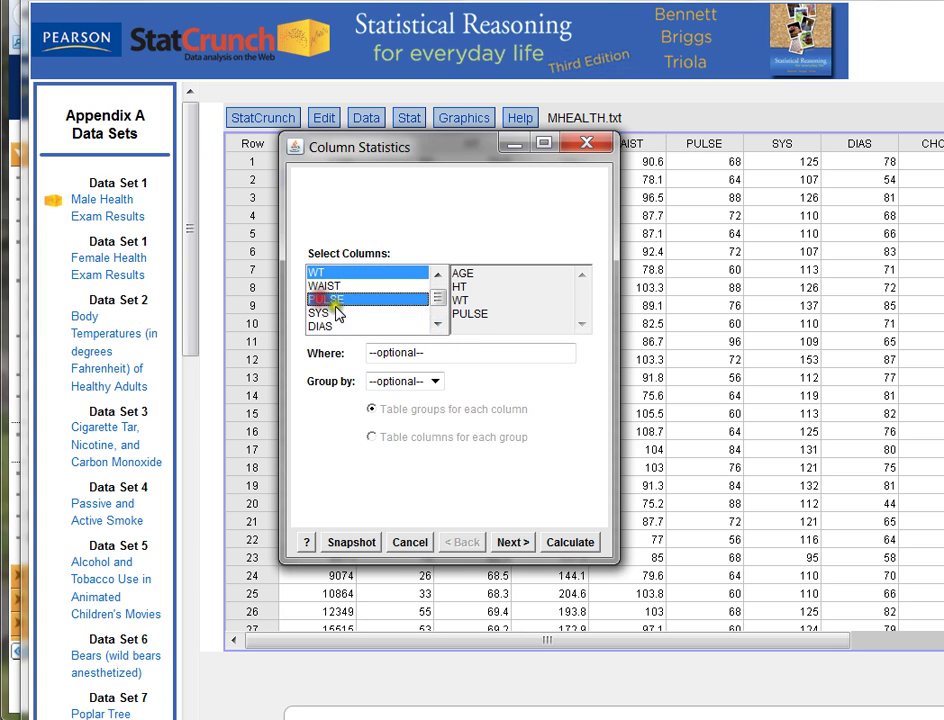
left_click(436, 326)
left_click(436, 326)
left_click(436, 326)
left_click(336, 313, "ctrl")
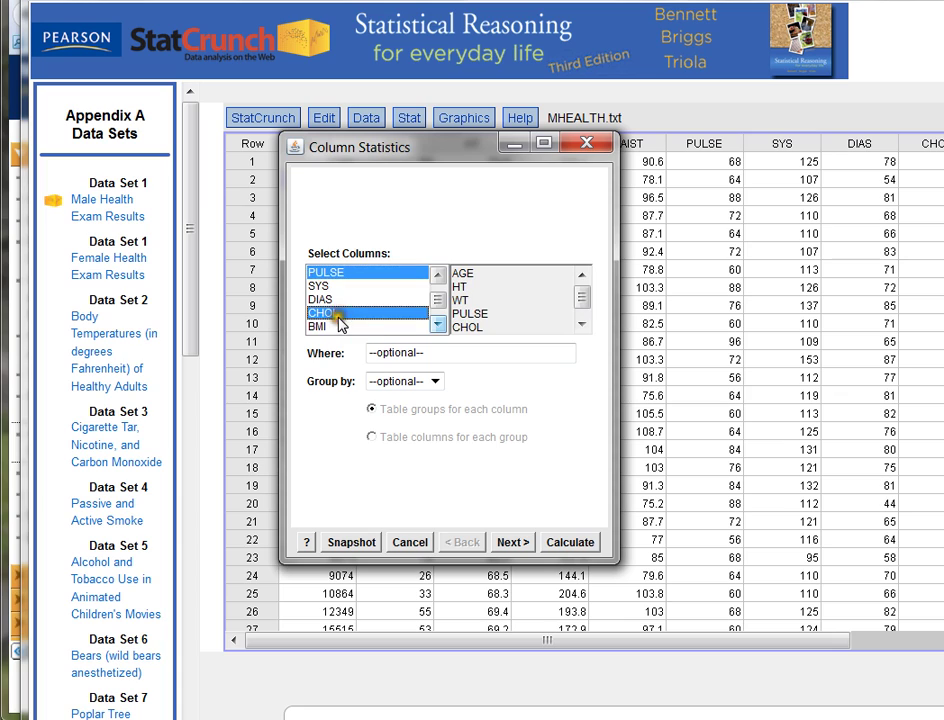
left_click(336, 325, "ctrl")
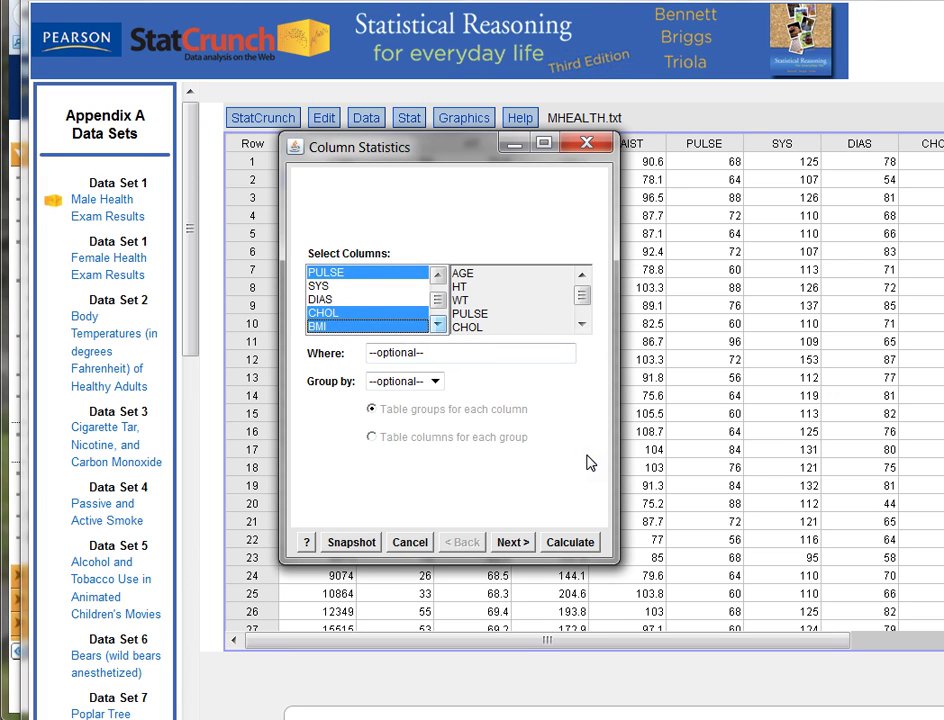
left_click(510, 542)
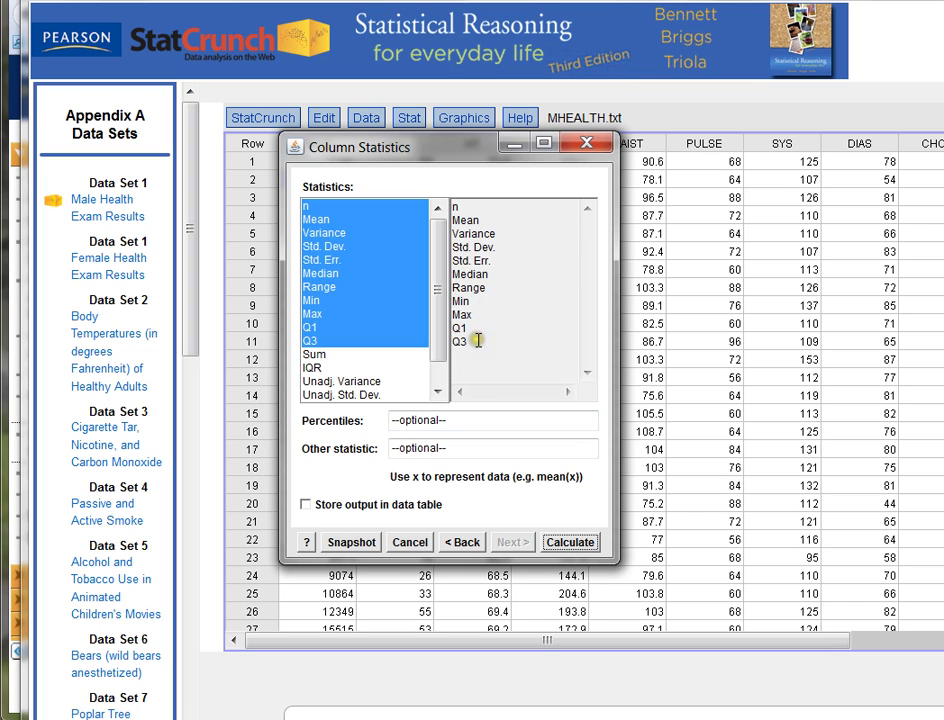
Step: Calculate the default statistics, n through Q3, for the six chosen columns
left_click(474, 230)
left_click(466, 354)
left_click(570, 543)
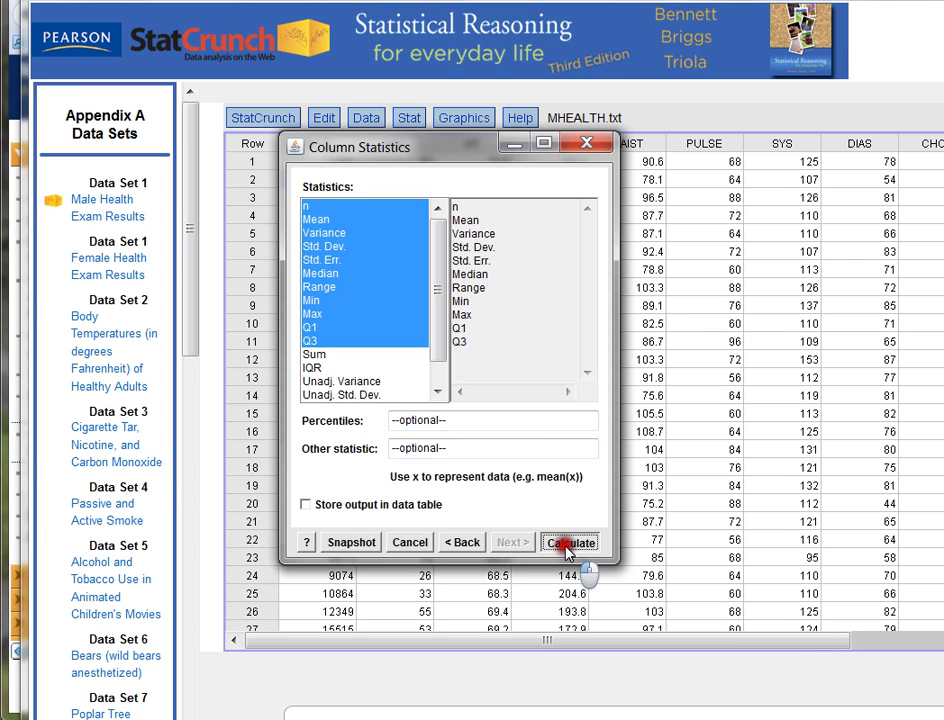
left_click(515, 237)
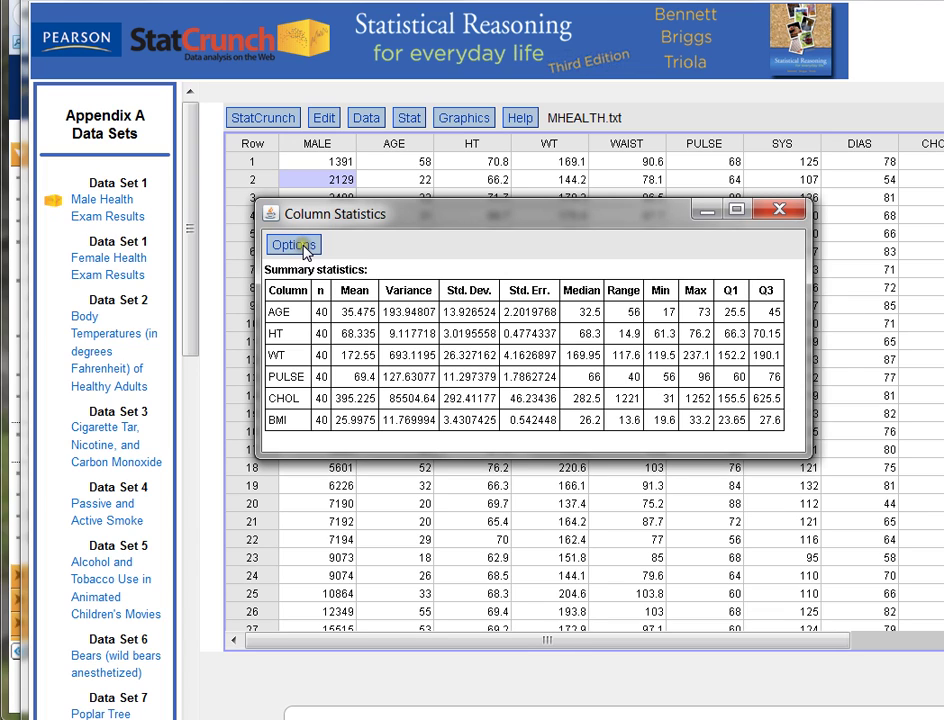
Step: Copy the six-column summary statistics table with Options > Copy
left_click(302, 245)
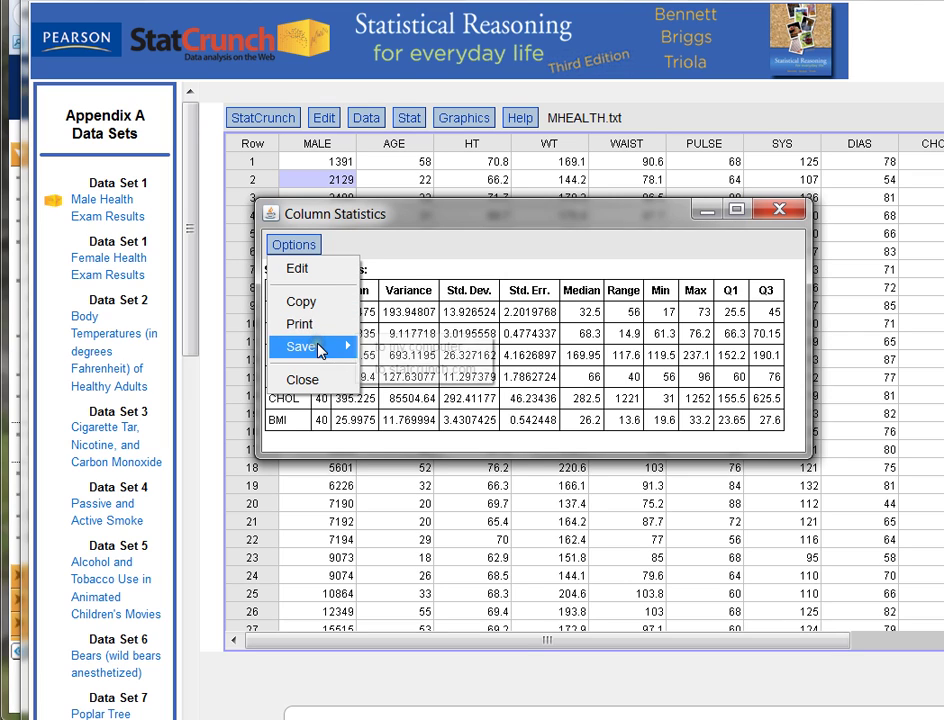
mouse_move(310, 346)
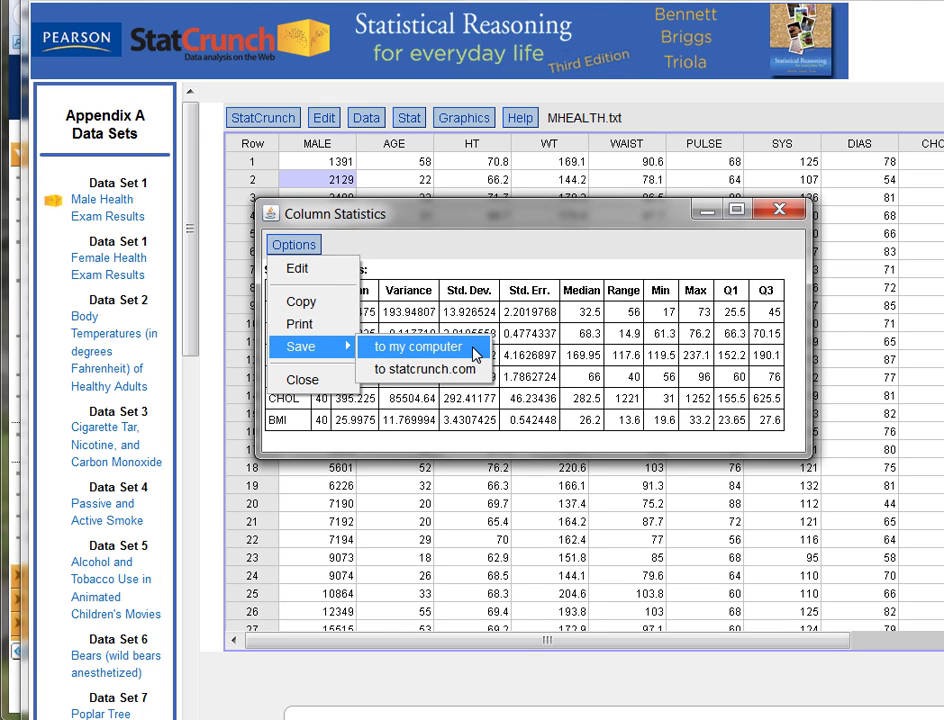
left_click(300, 303)
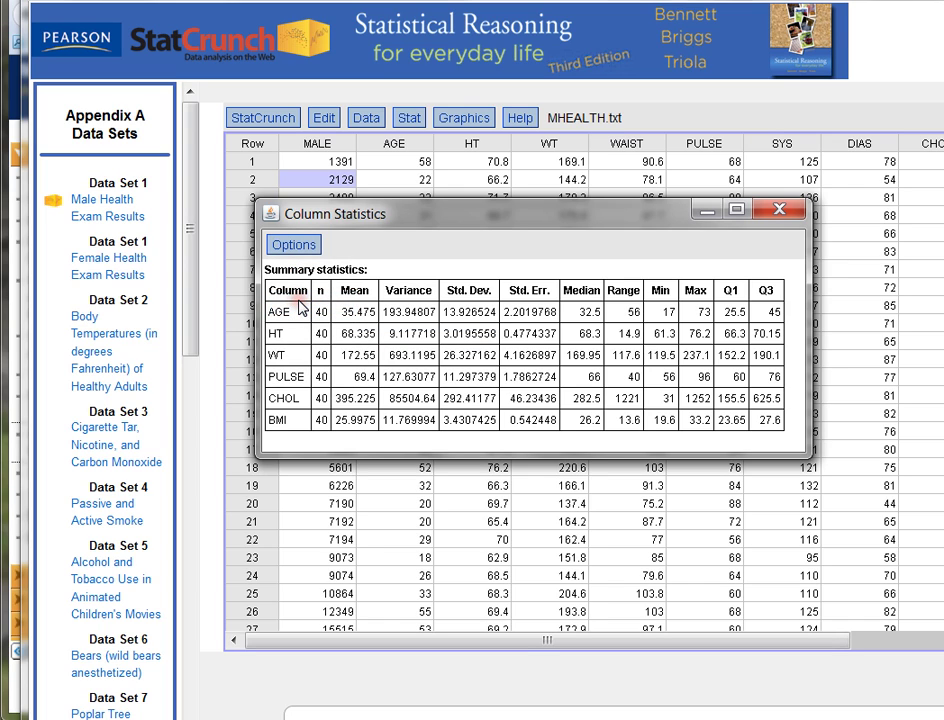
Step: Paste the statistics table into Word with Merge Formatting, then return to StatCrunch
key("super")
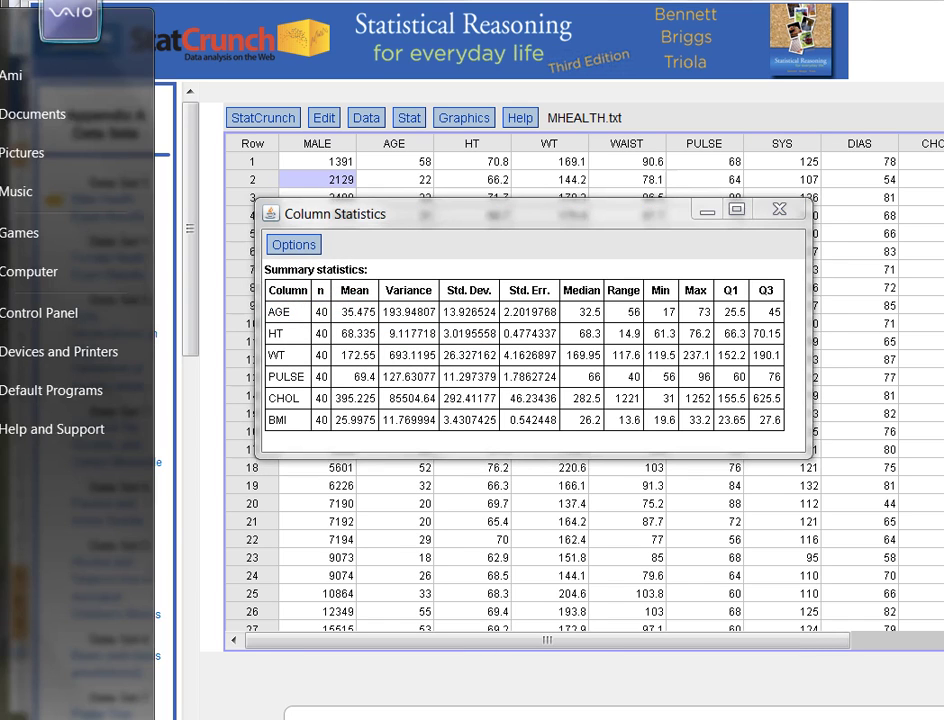
key("Return")
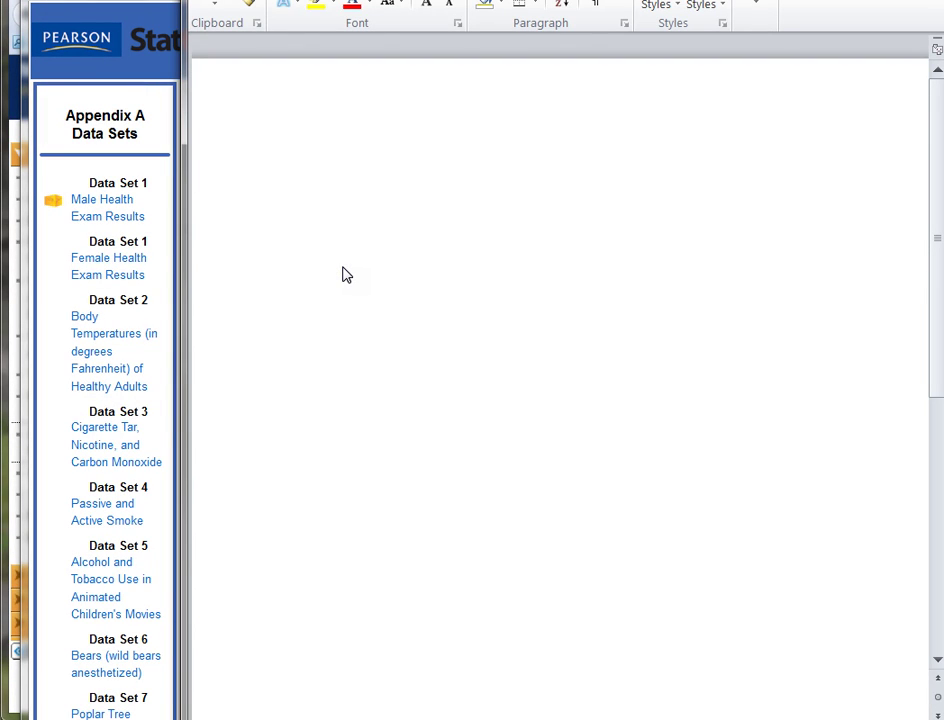
right_click(347, 182)
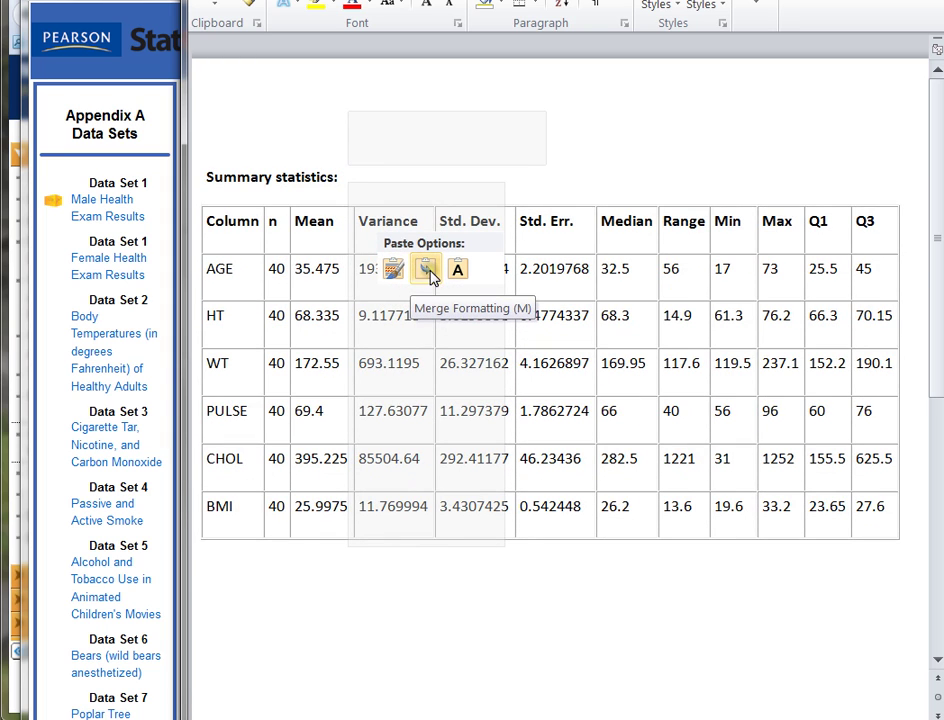
left_click(428, 272)
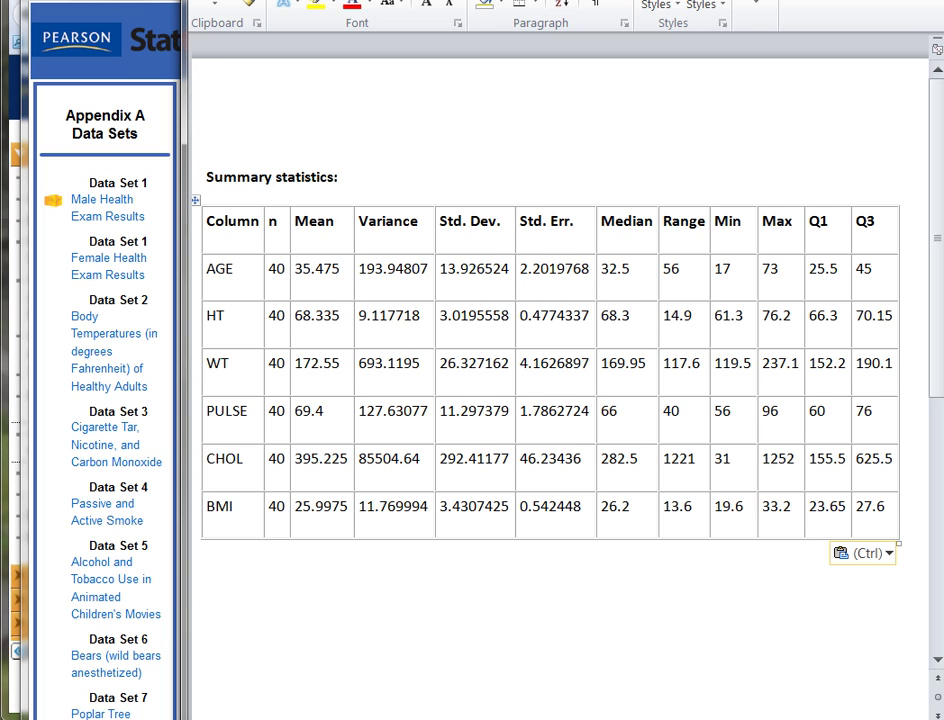
key("alt+Tab")
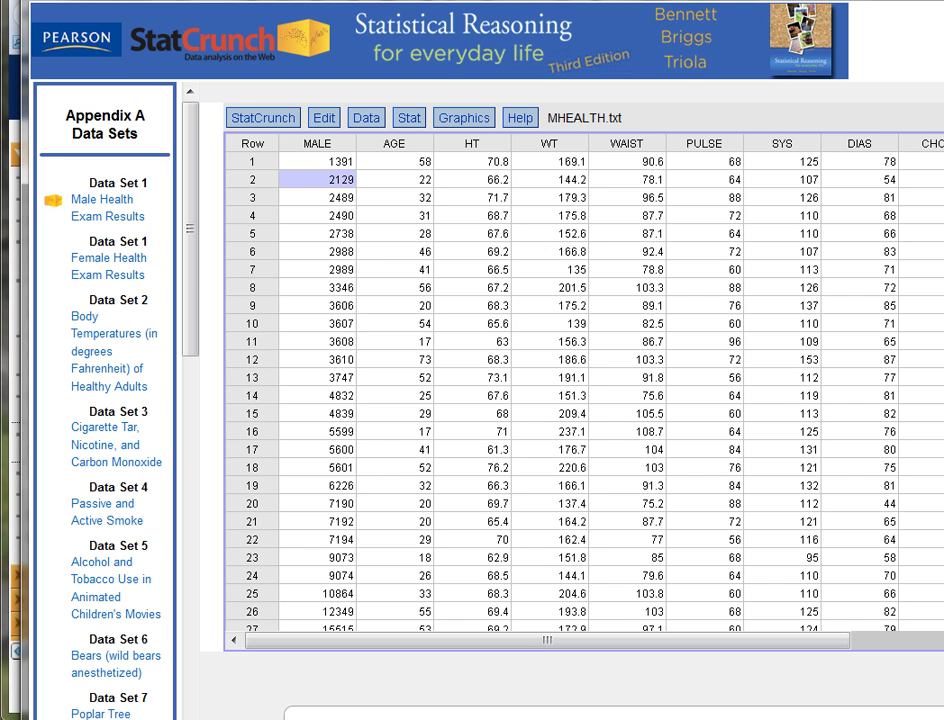
Step: Create a Bar Plot with data of the AGE column from MHEALTH.txt
left_click(470, 120)
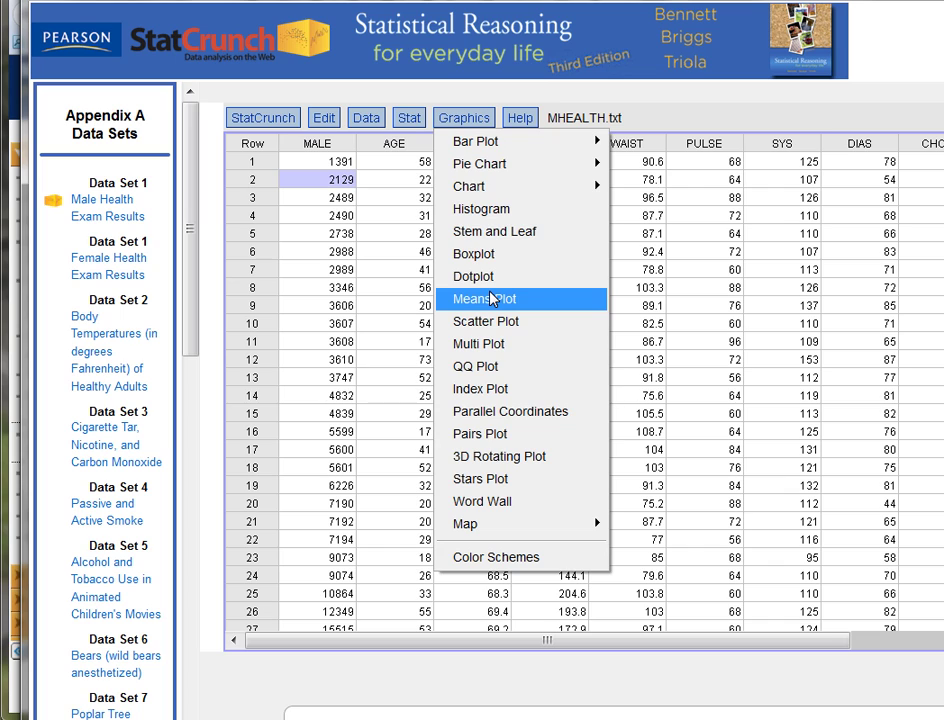
mouse_move(497, 150)
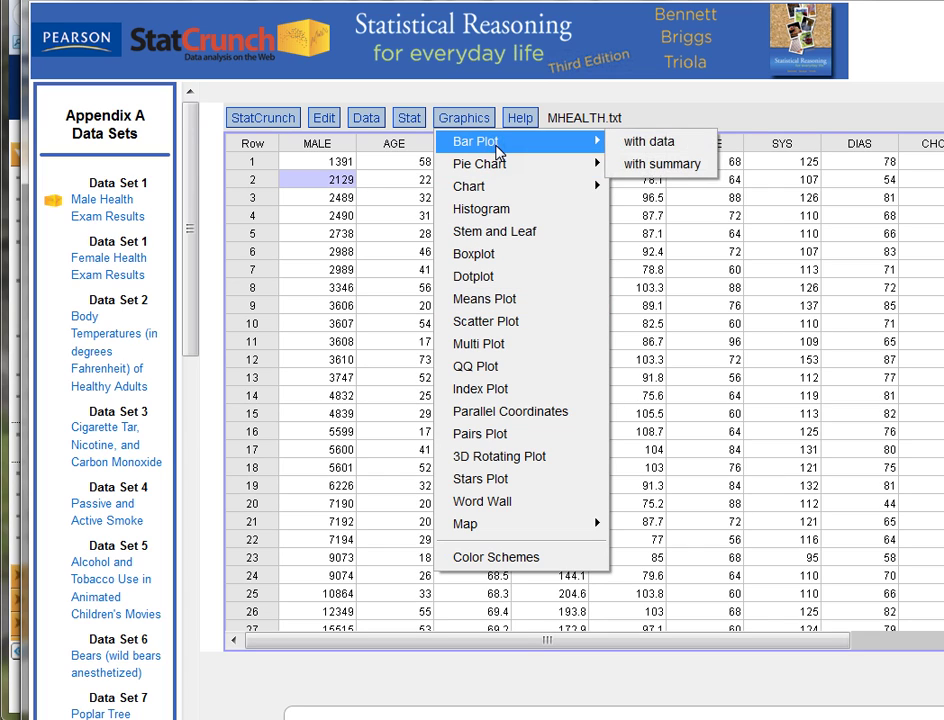
left_click(688, 146)
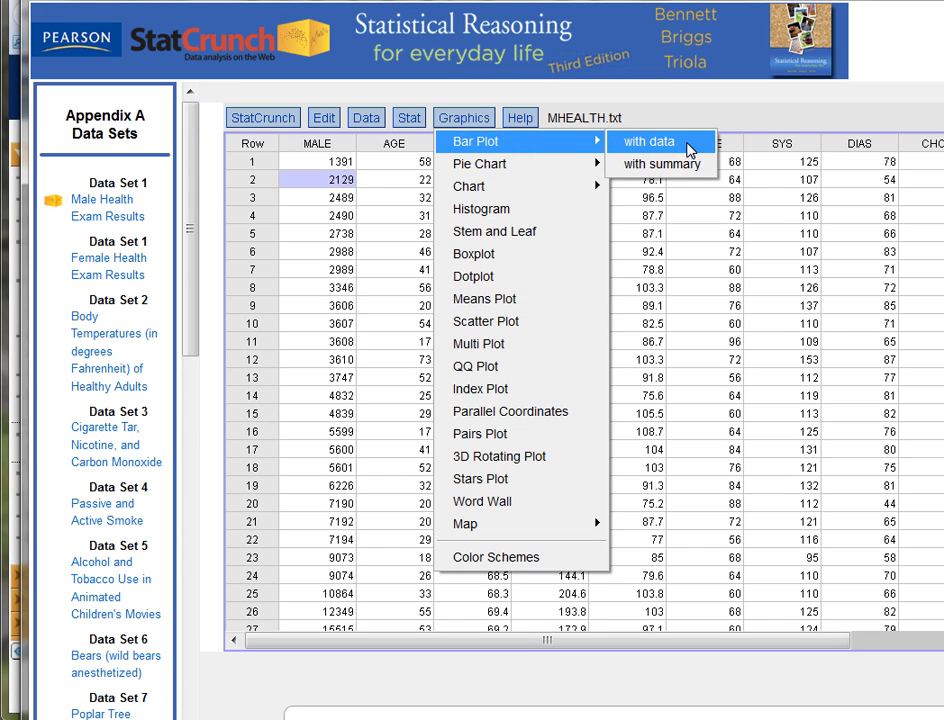
left_click(688, 146)
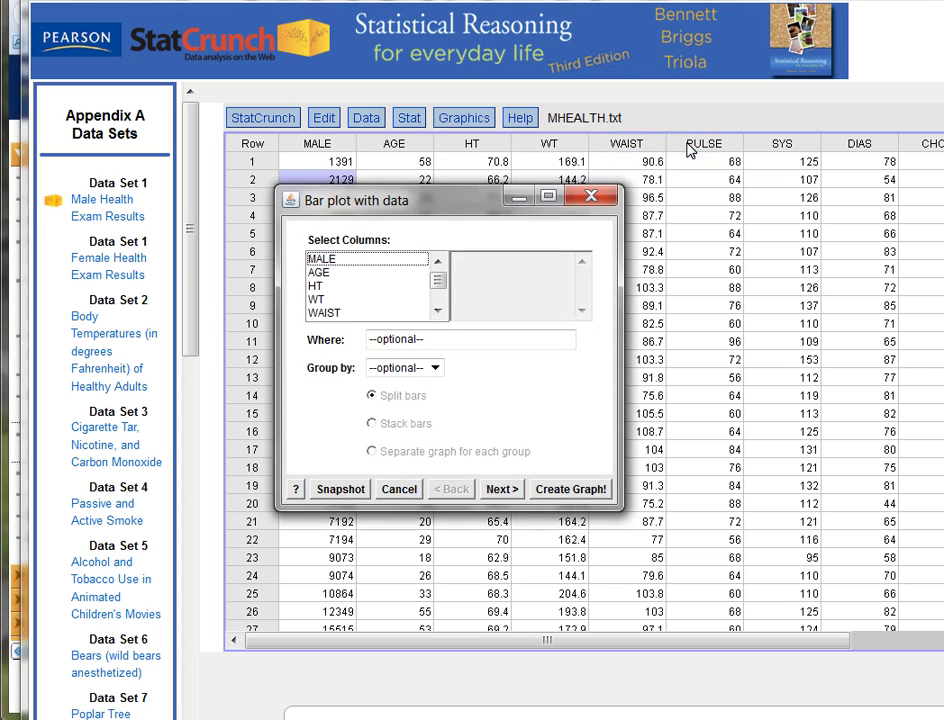
left_click(320, 273)
left_click(322, 275)
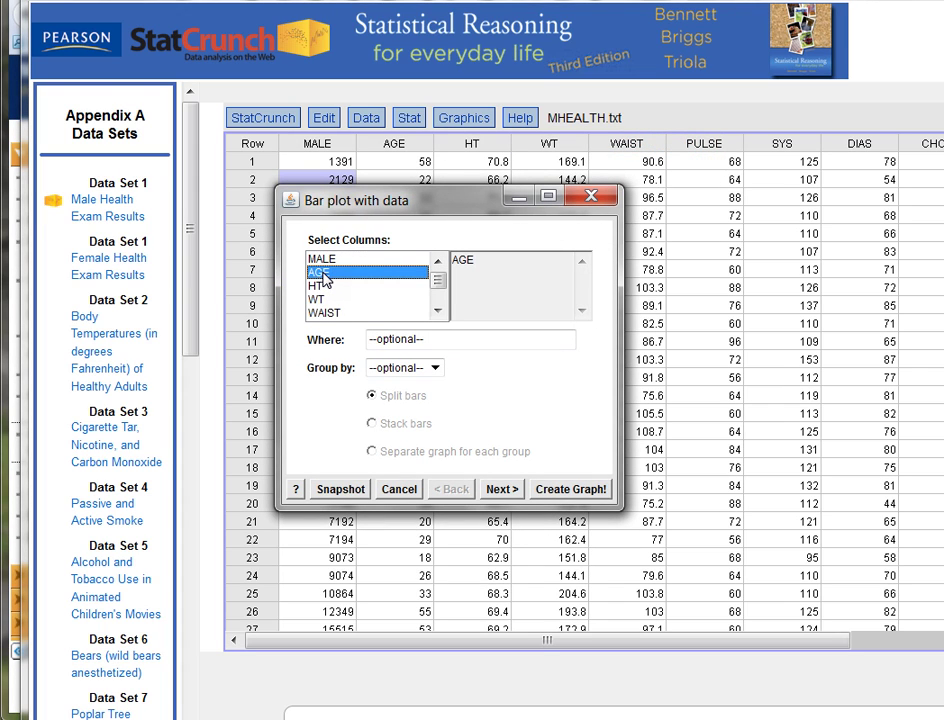
left_click(578, 490)
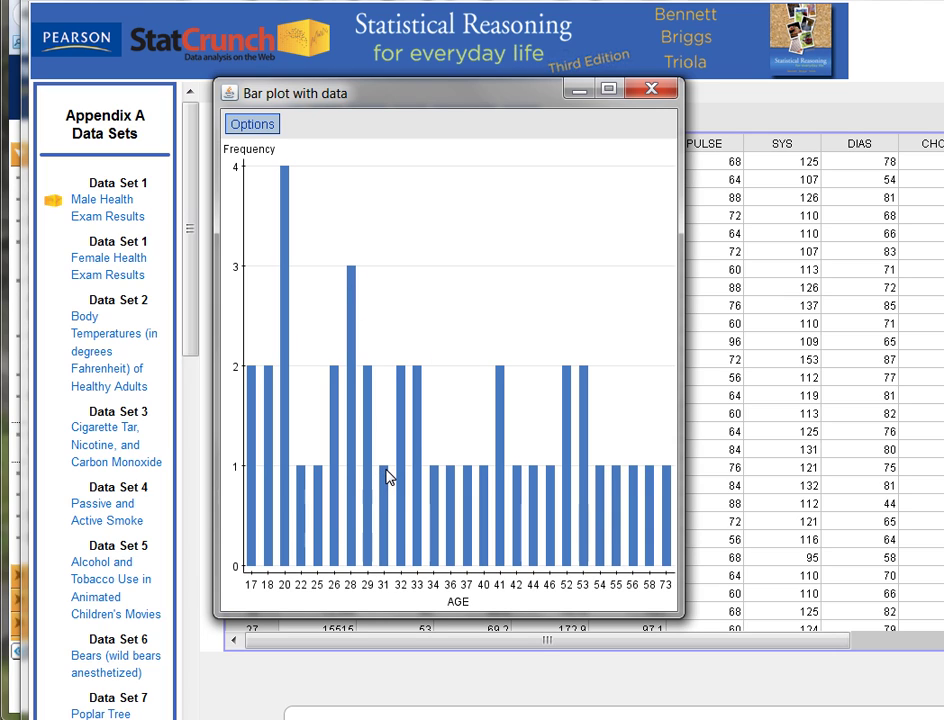
Step: Copy the AGE bar plot with the plot's Options > Copy
left_click(252, 124)
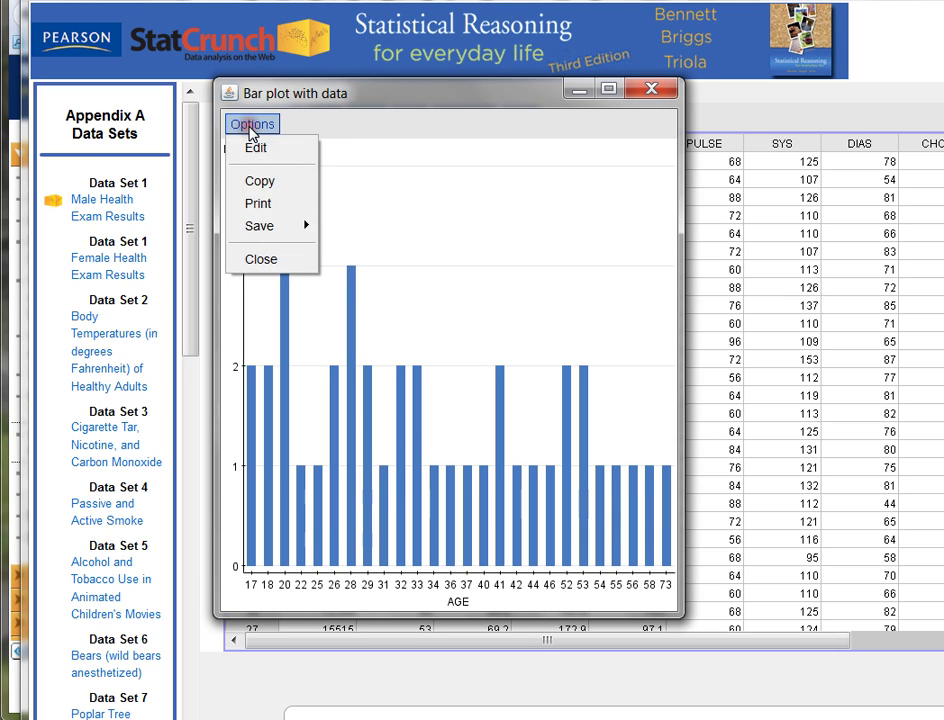
mouse_move(271, 232)
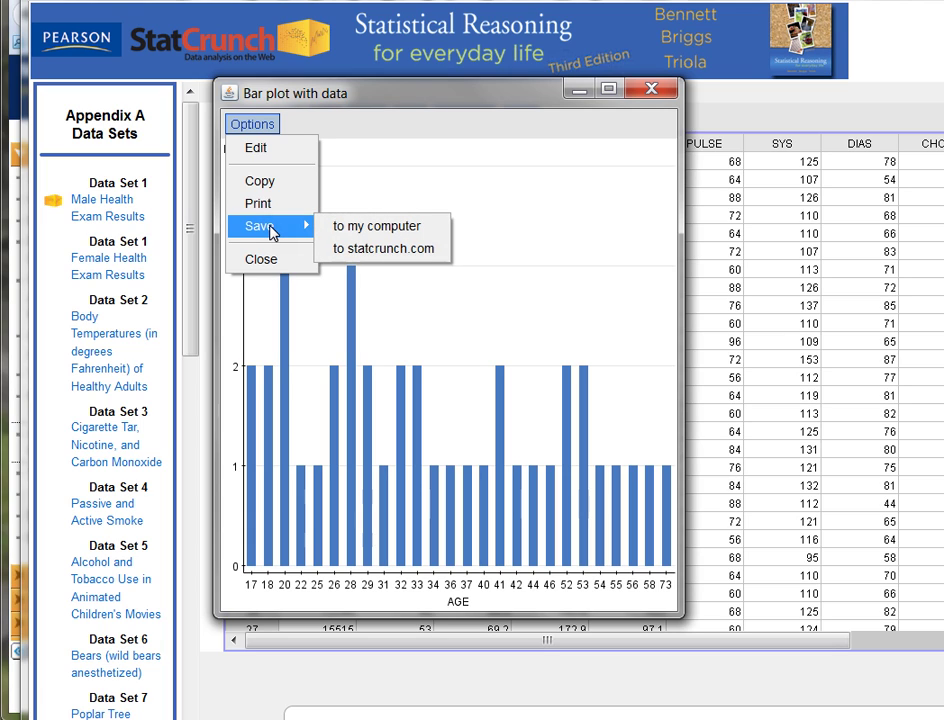
left_click(266, 181)
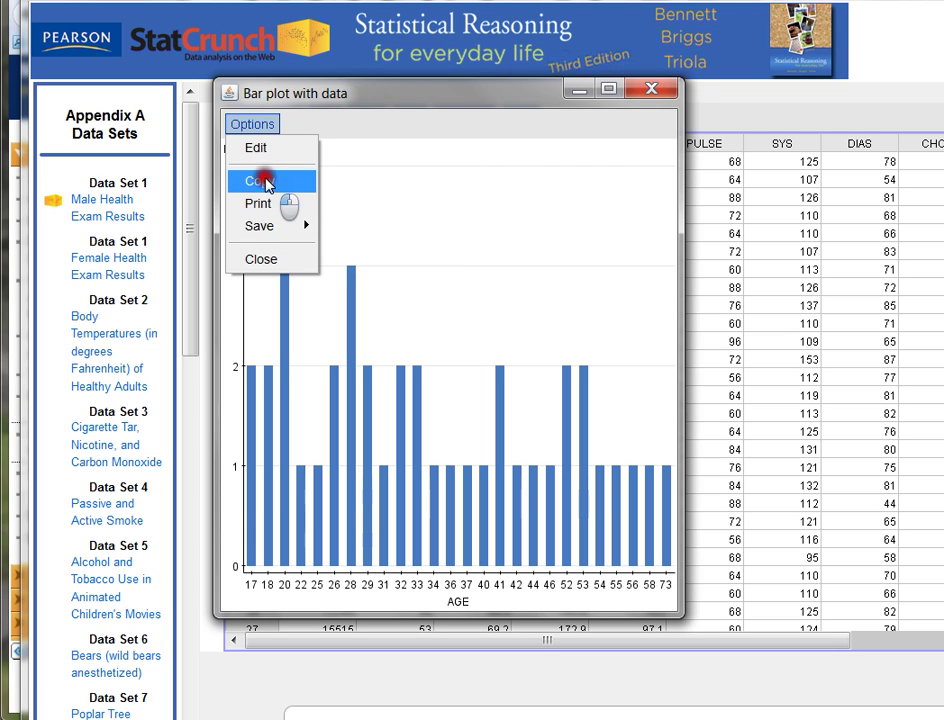
left_click(258, 122)
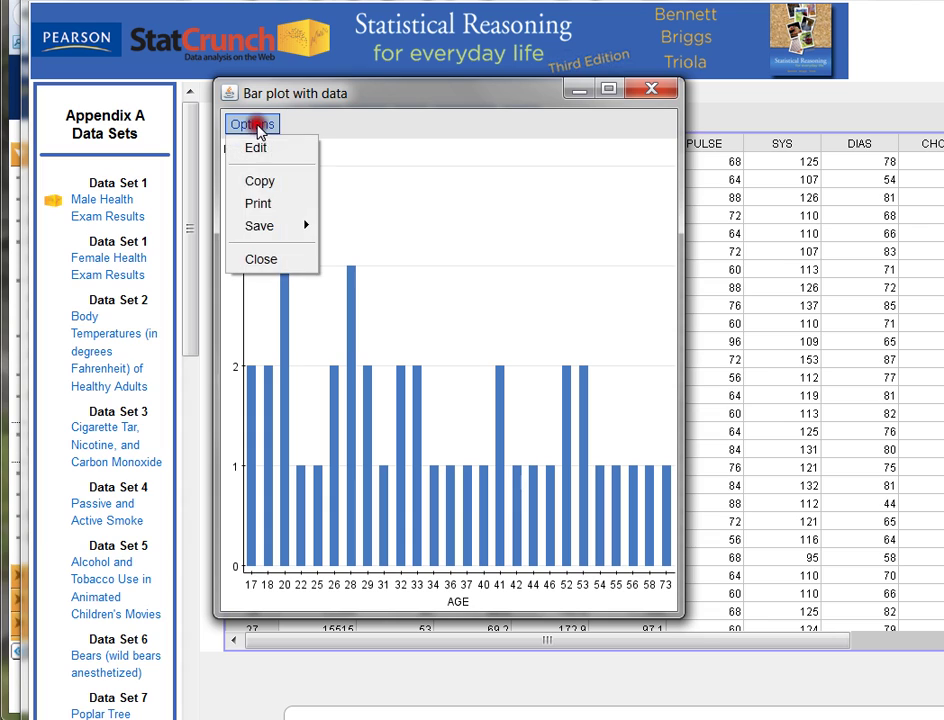
left_click(264, 182)
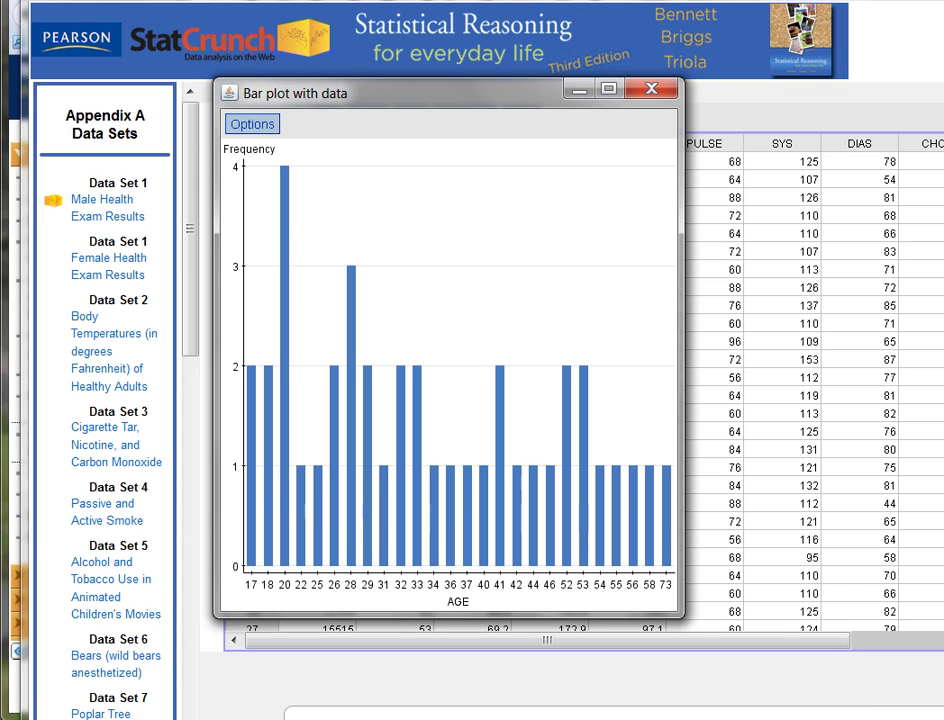
mouse_move(379, 700)
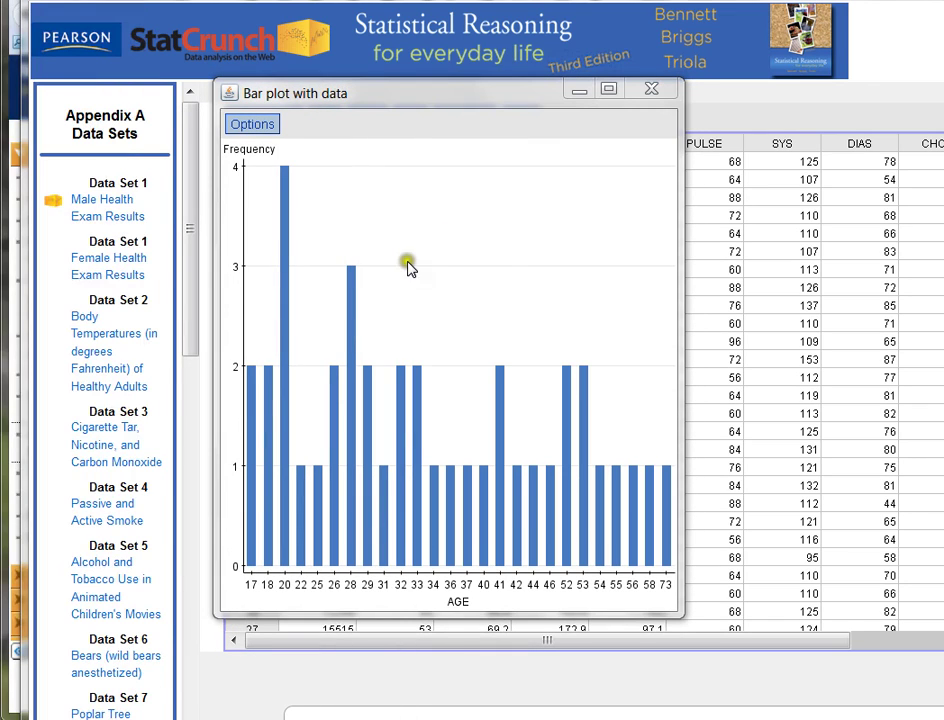
Step: Paste the AGE bar plot into the Word document and shrink it with its corner handle
key("alt+Tab")
left_click(415, 217)
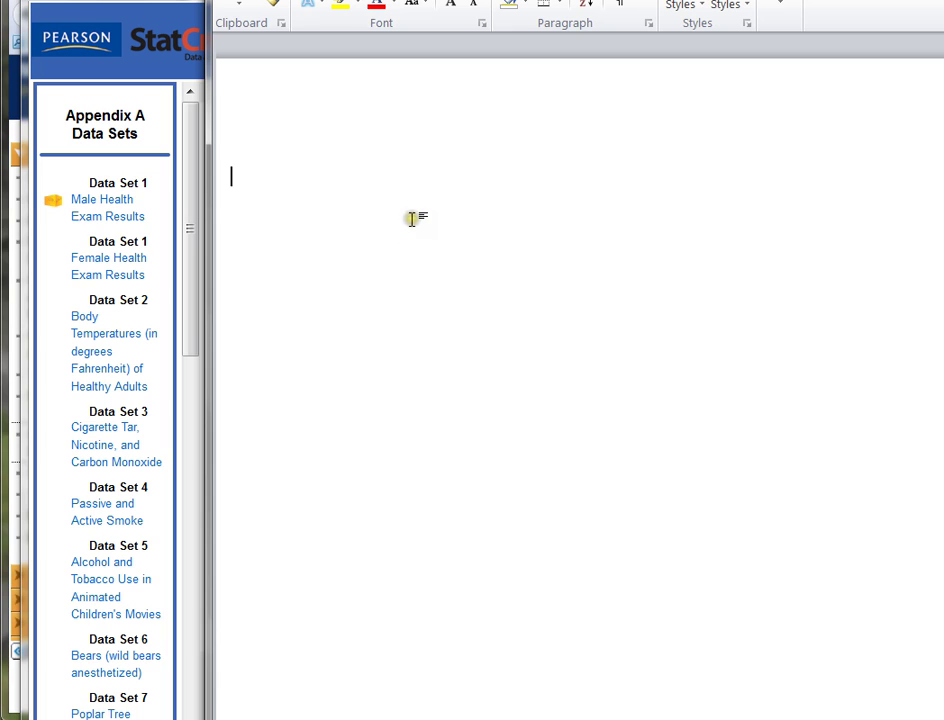
right_click(414, 214)
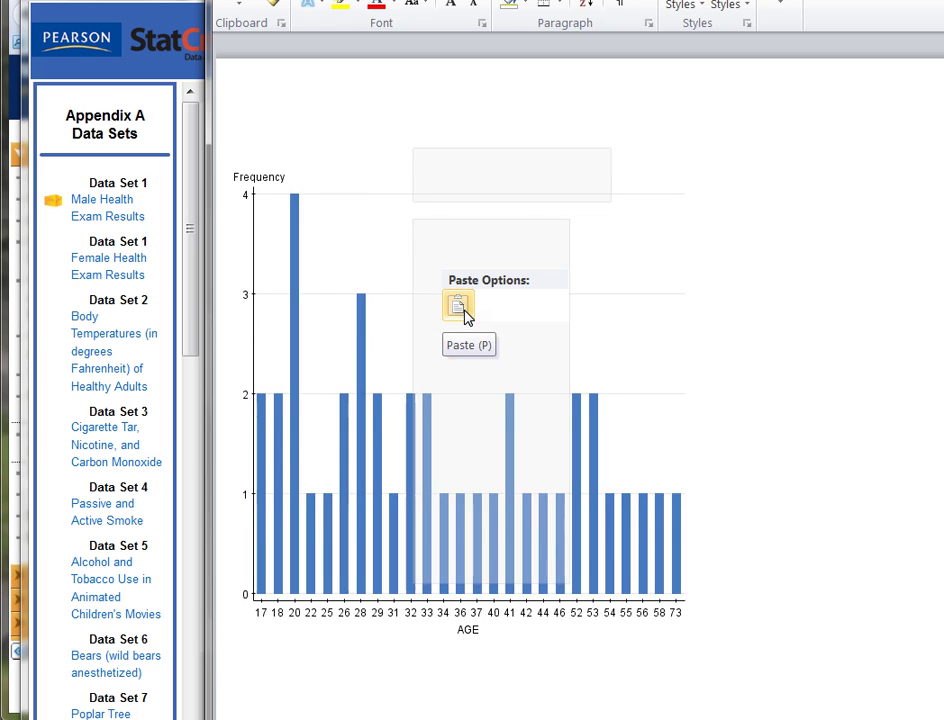
left_click(461, 309)
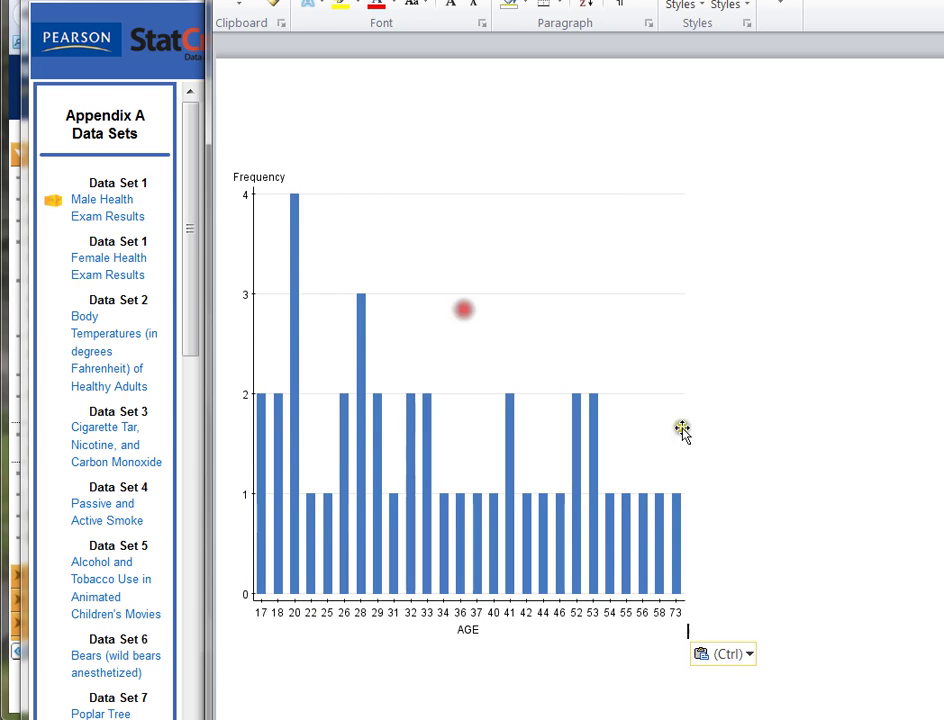
left_click(485, 449)
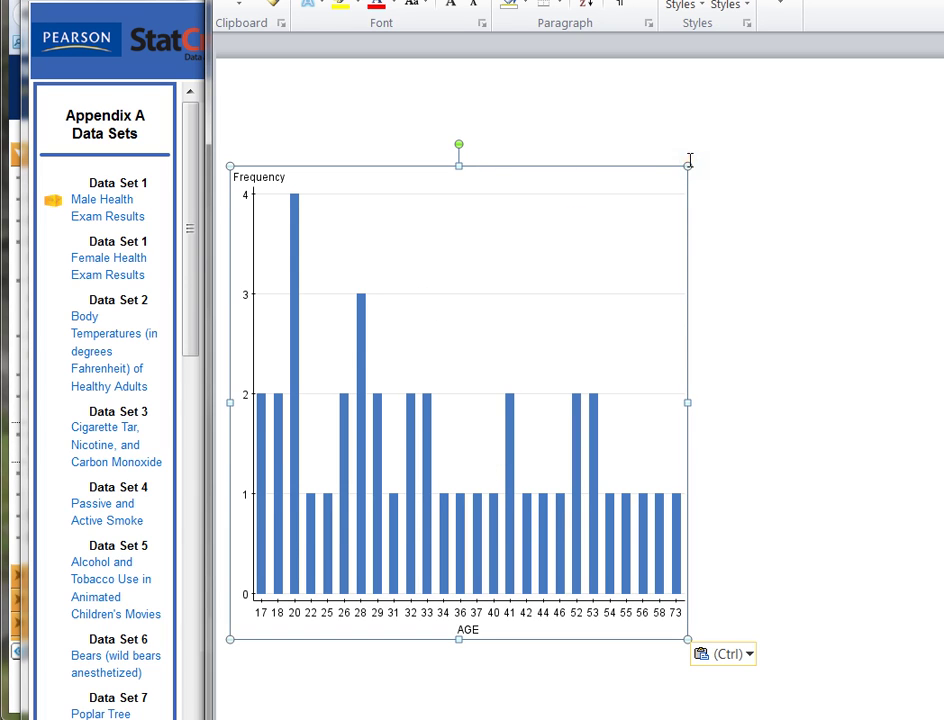
left_click_drag(689, 160, 556, 301)
left_click(688, 371)
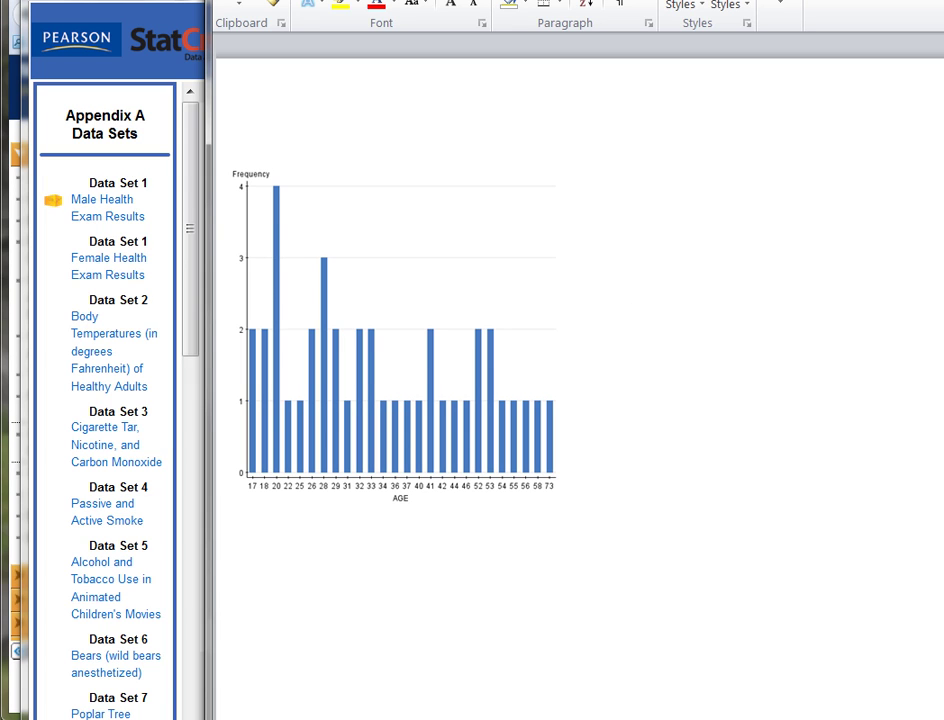
Step: Close the AGE bar plot and create a histogram of HT from MHEALTH.txt
key("alt+Tab")
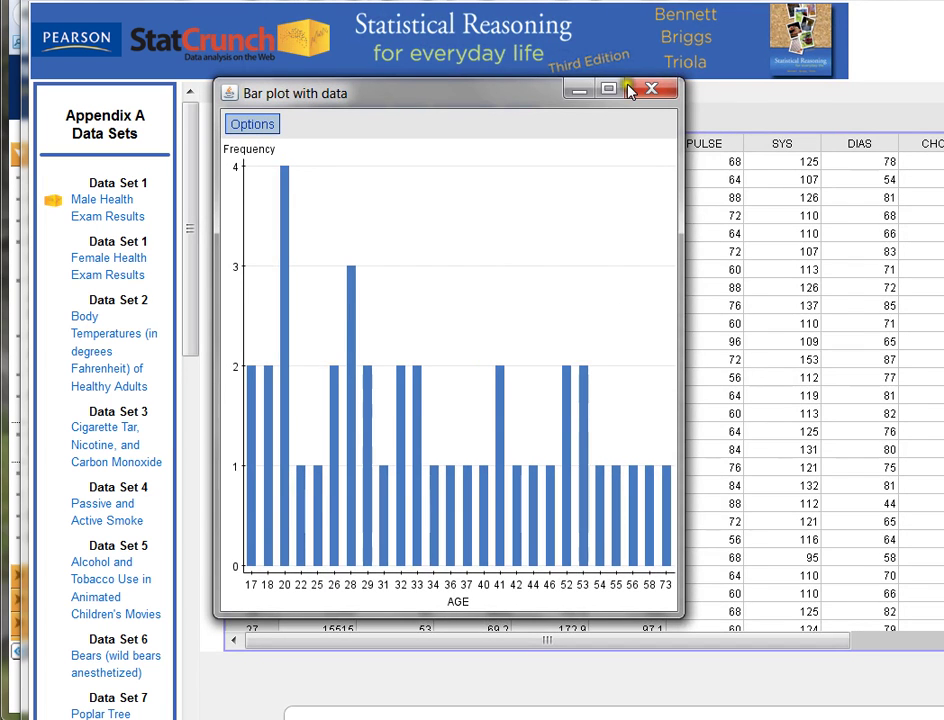
left_click(662, 90)
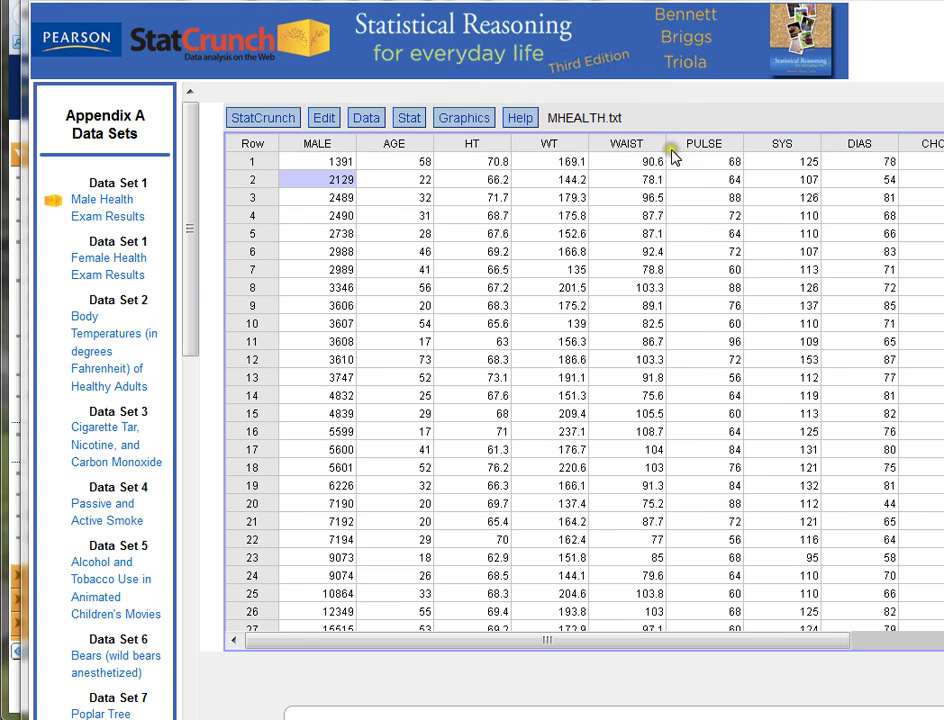
left_click(457, 117)
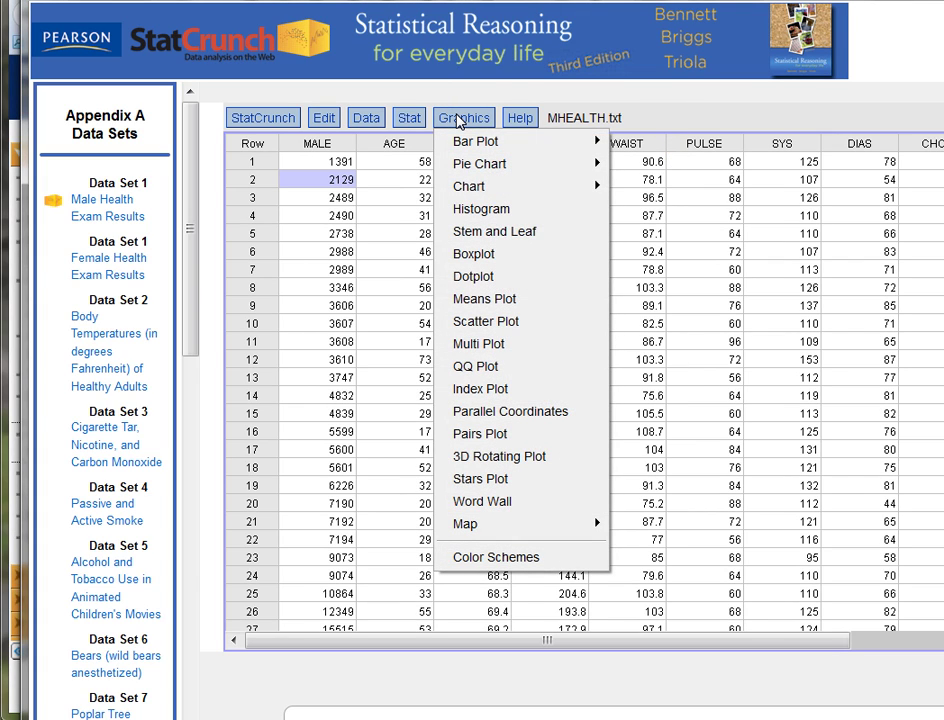
mouse_move(474, 165)
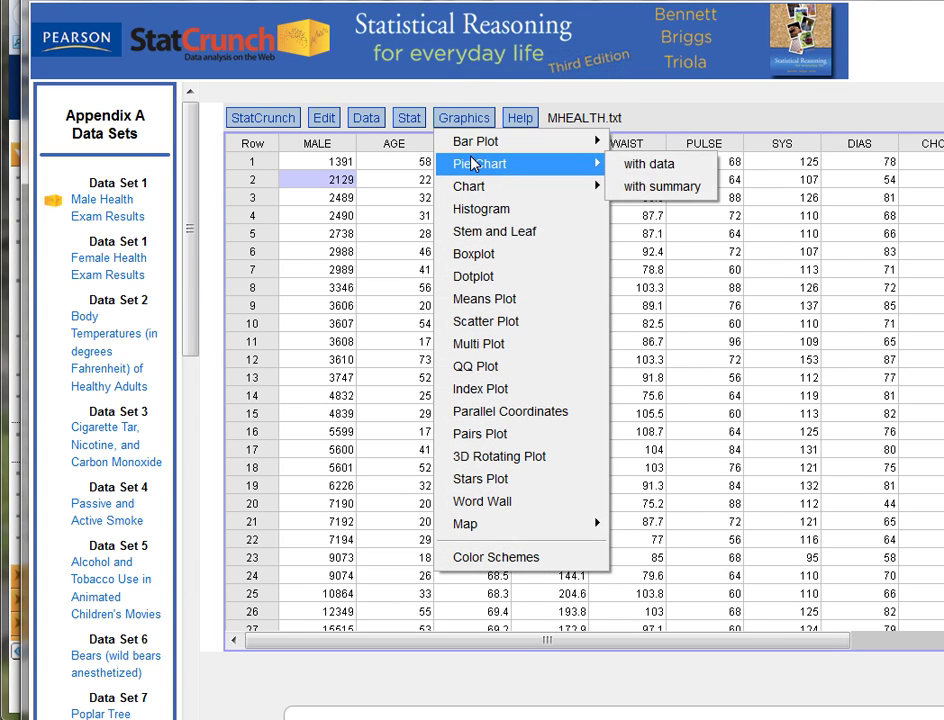
left_click(706, 163)
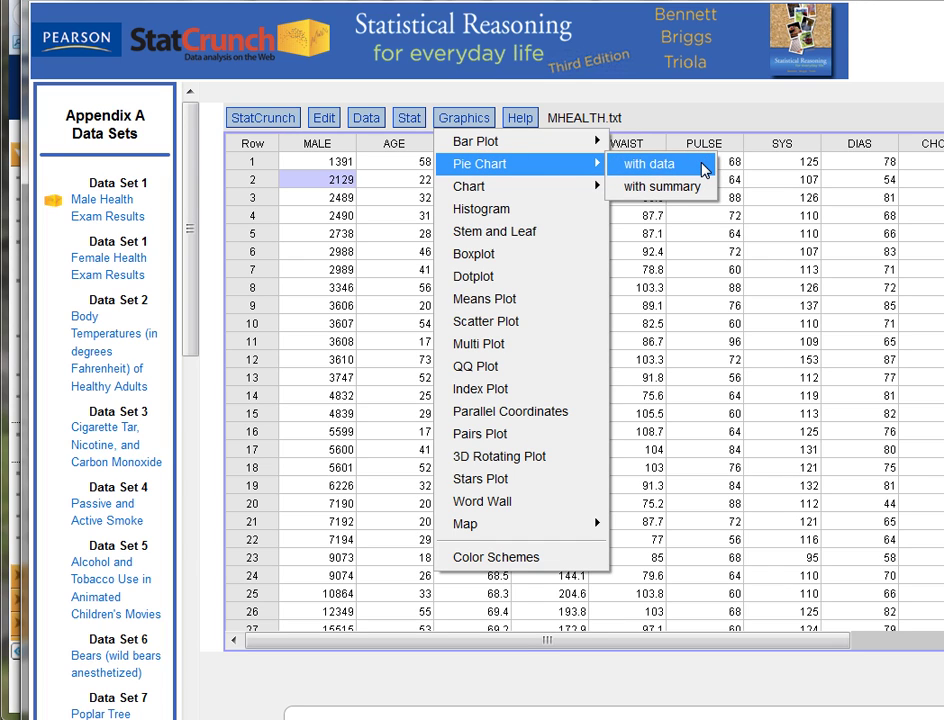
left_click(499, 212)
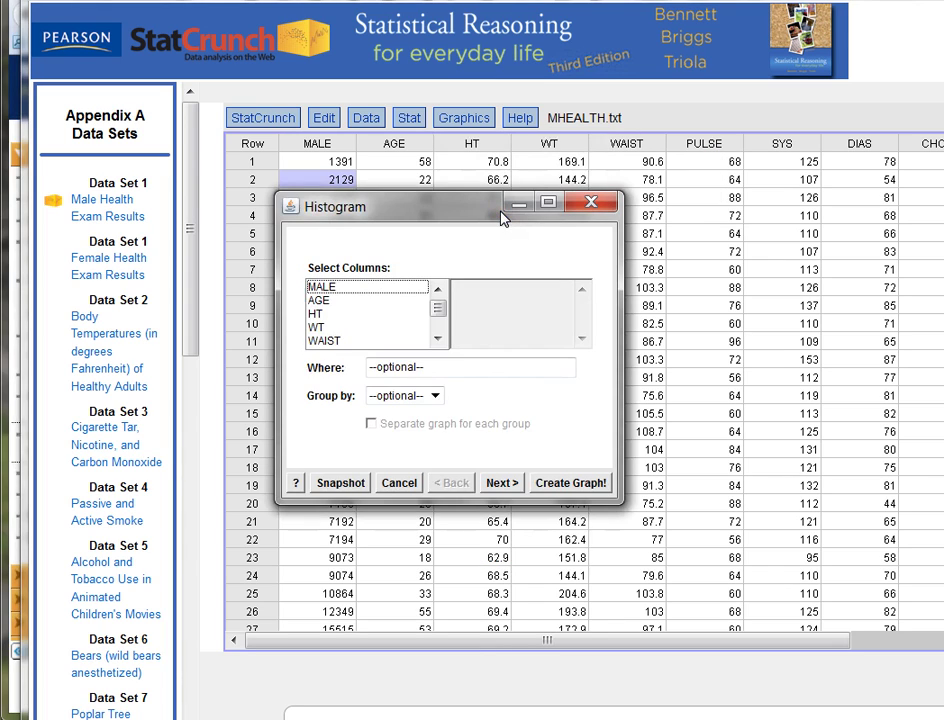
left_click(320, 314)
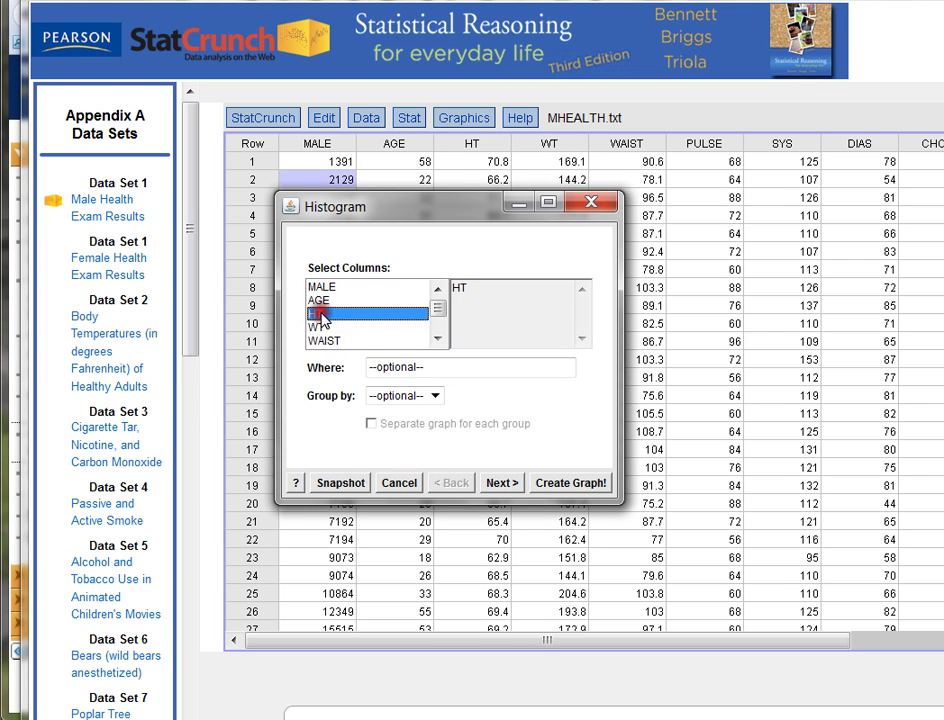
left_click(590, 486)
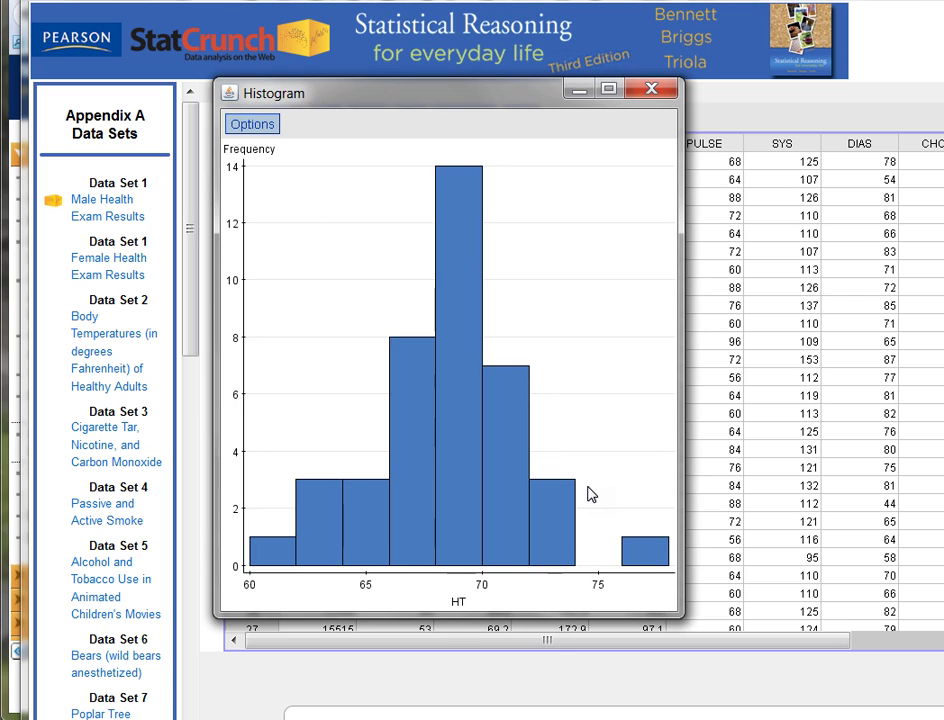
Step: Replace the HT histogram with an AGE boxplot, then close it to return to the MHEALTH table
left_click(651, 89)
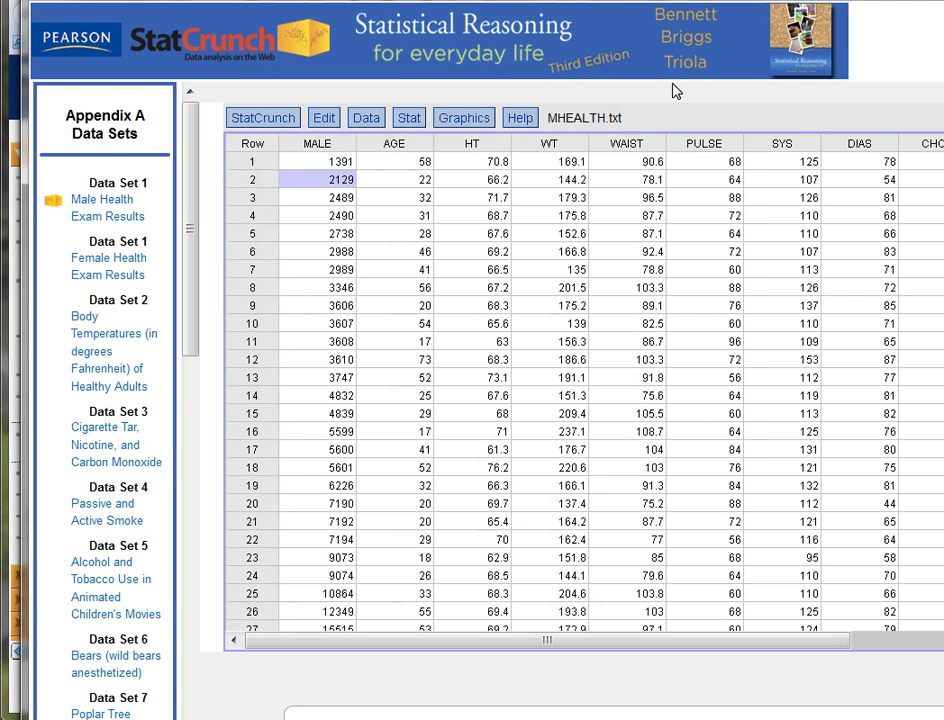
left_click(460, 119)
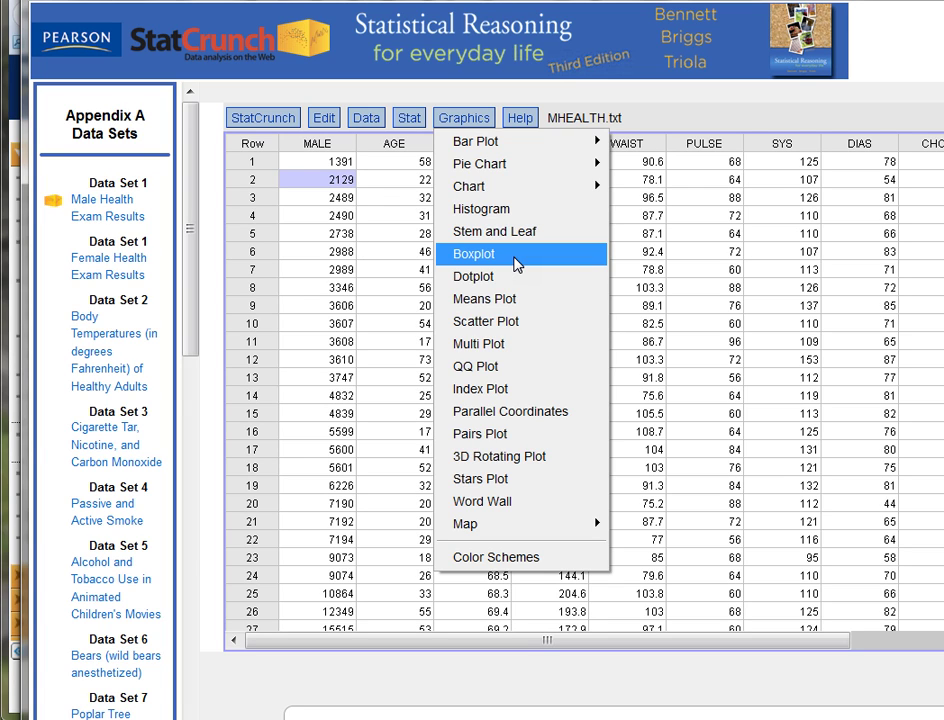
left_click(515, 260)
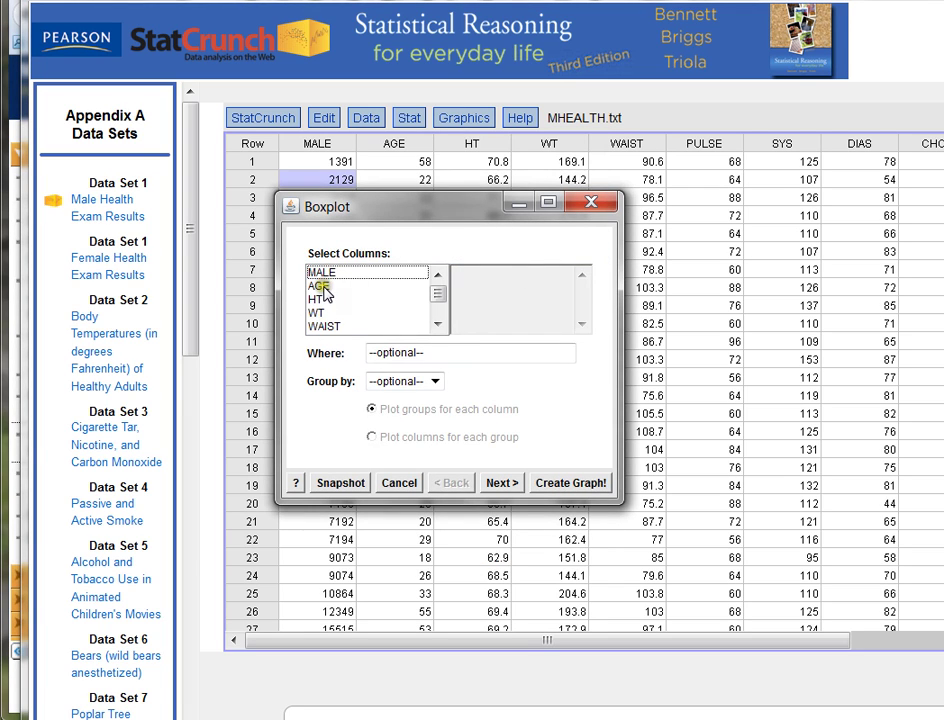
left_click(325, 290)
left_click(571, 483)
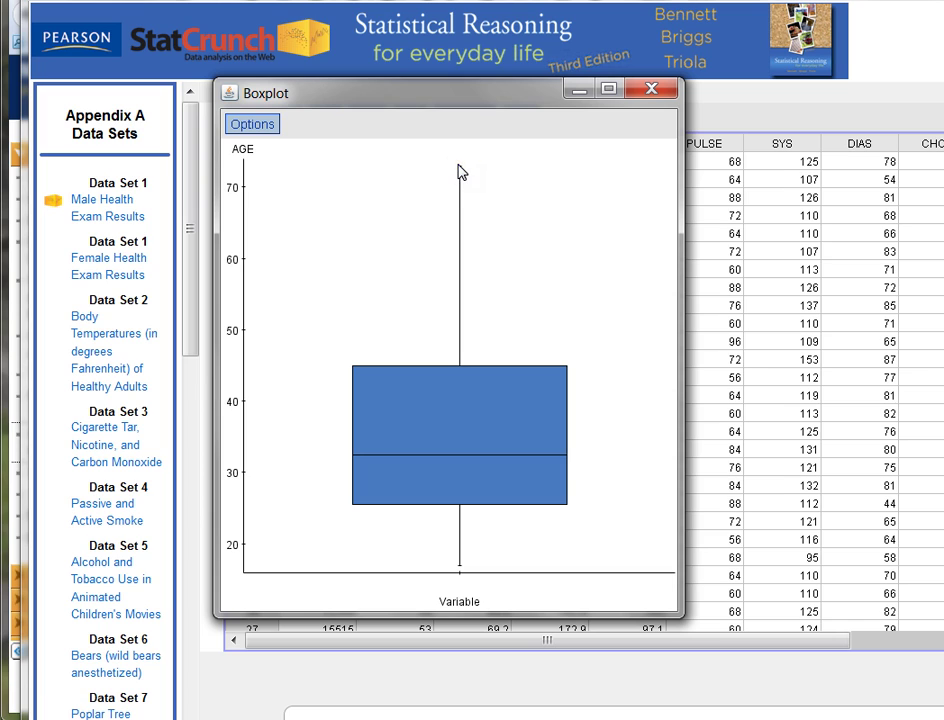
left_click(652, 89)
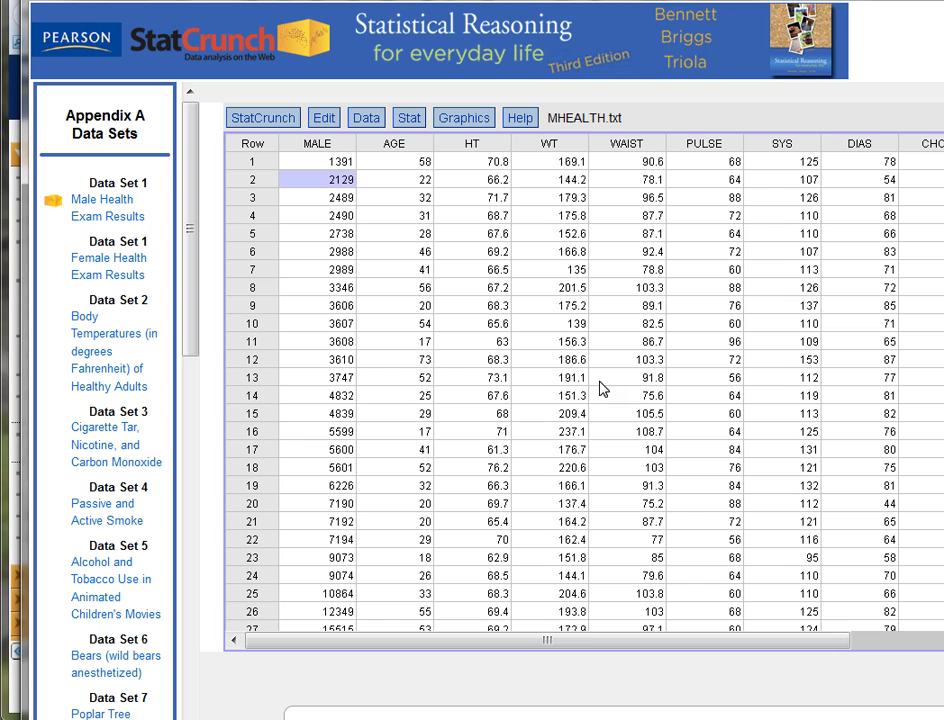
left_click(408, 117)
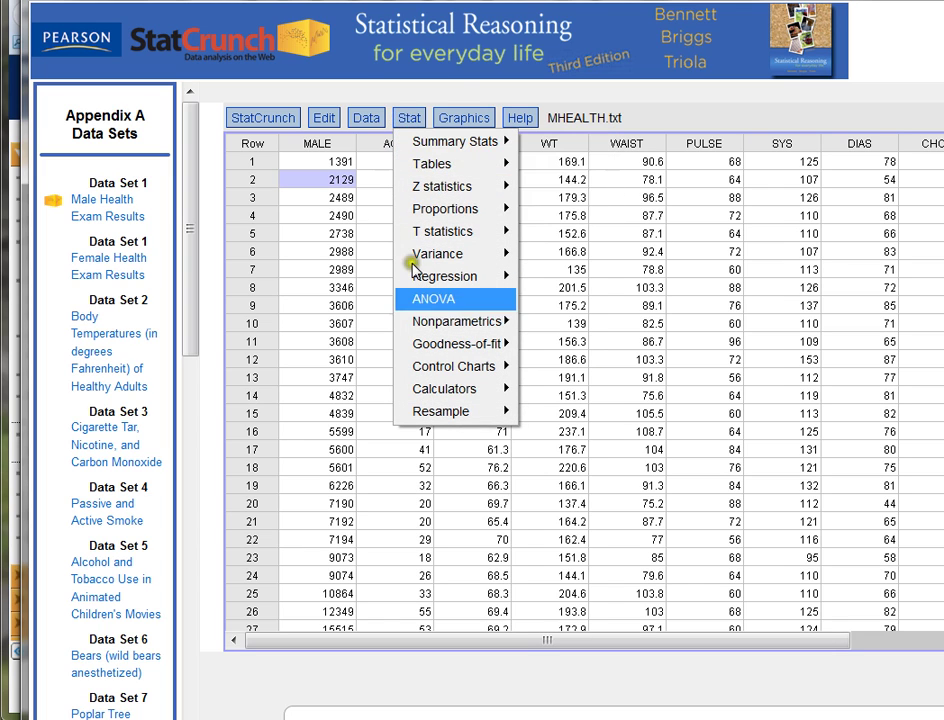
left_click(929, 88)
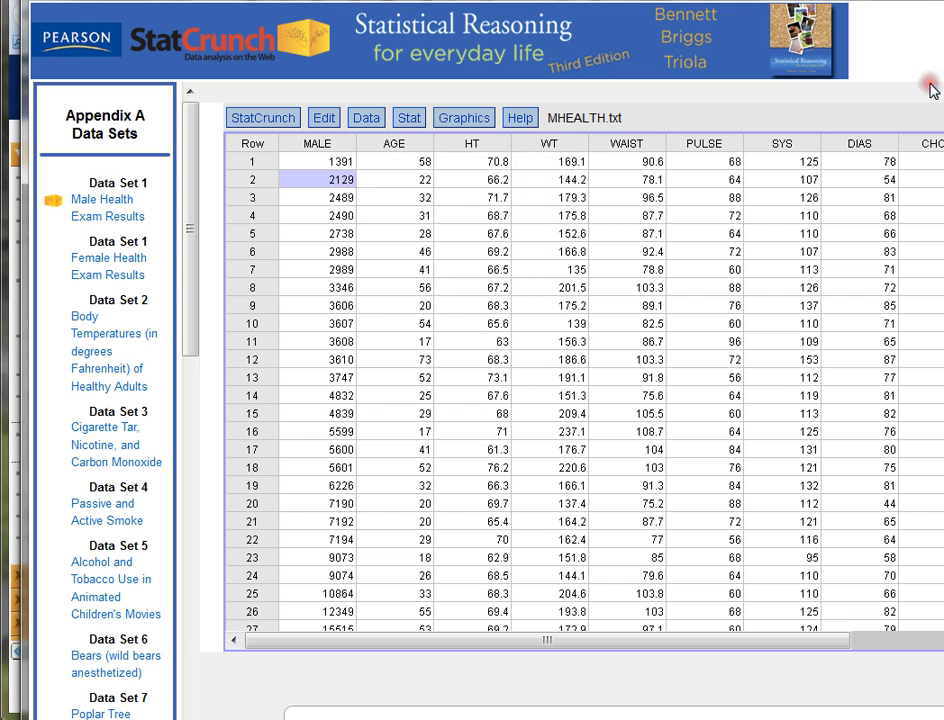